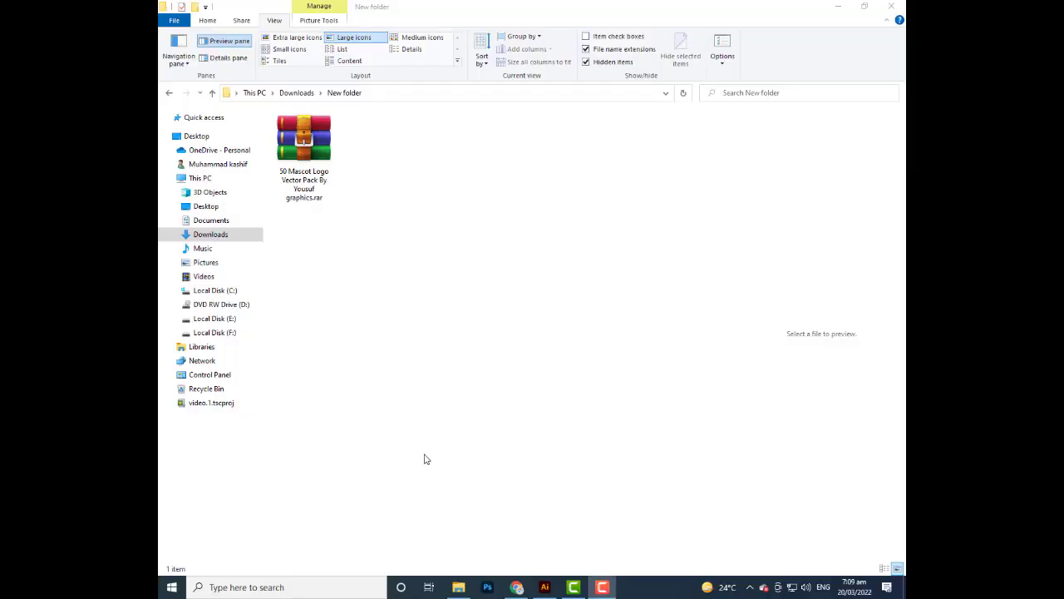
Step: Extract the 50 Mascot Logo Vector Pack .rar into New folder, entering the archive password
{"action": "left_click", "coordinate": [420, 434]}
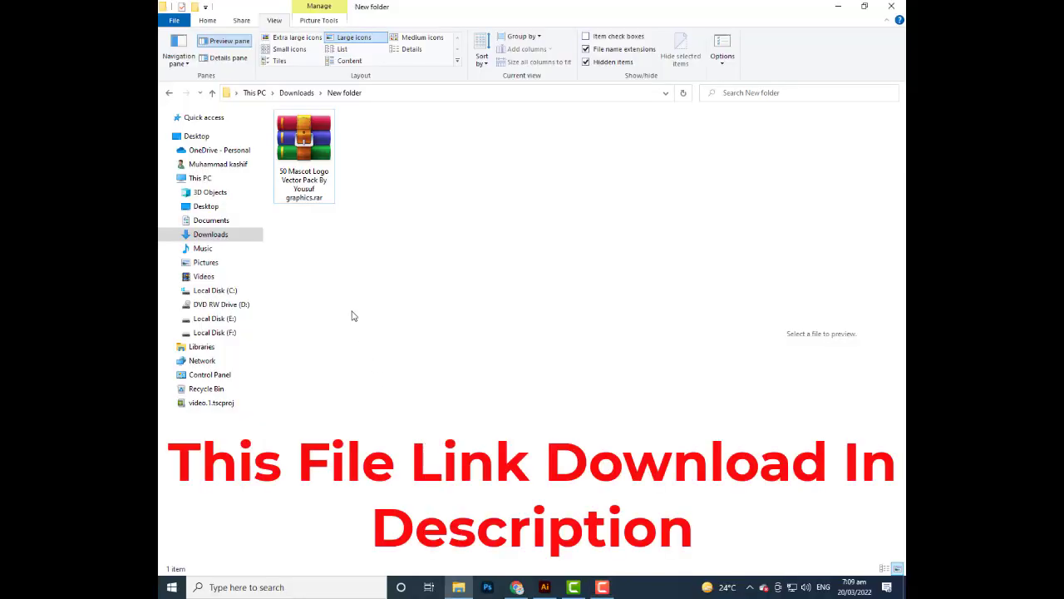
{"action": "left_click", "coordinate": [309, 139]}
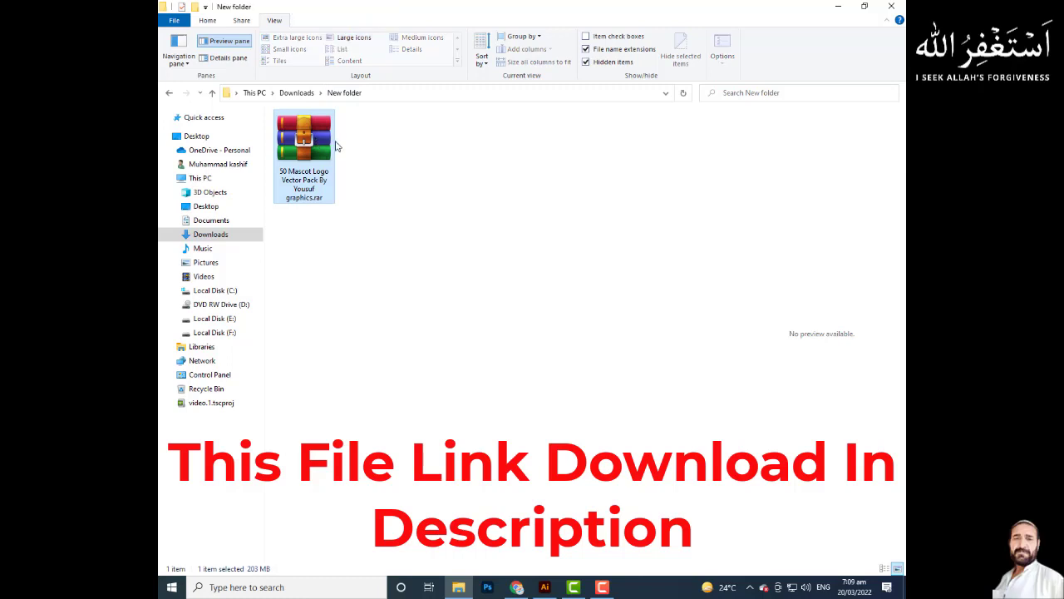
{"action": "right_click", "coordinate": [315, 139]}
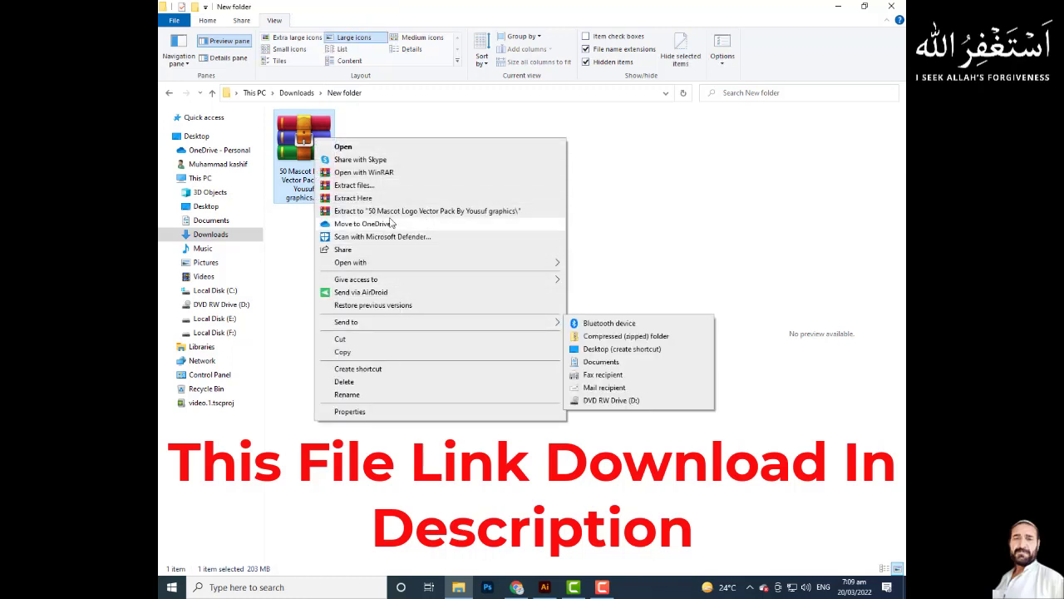
{"action": "left_click", "coordinate": [358, 199]}
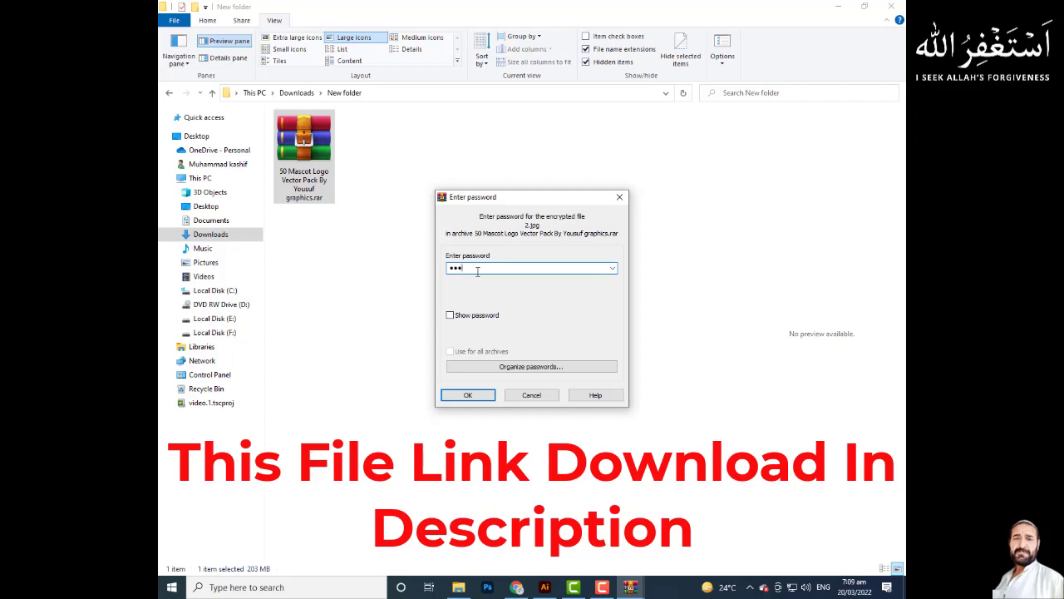
{"action": "left_click", "coordinate": [472, 399]}
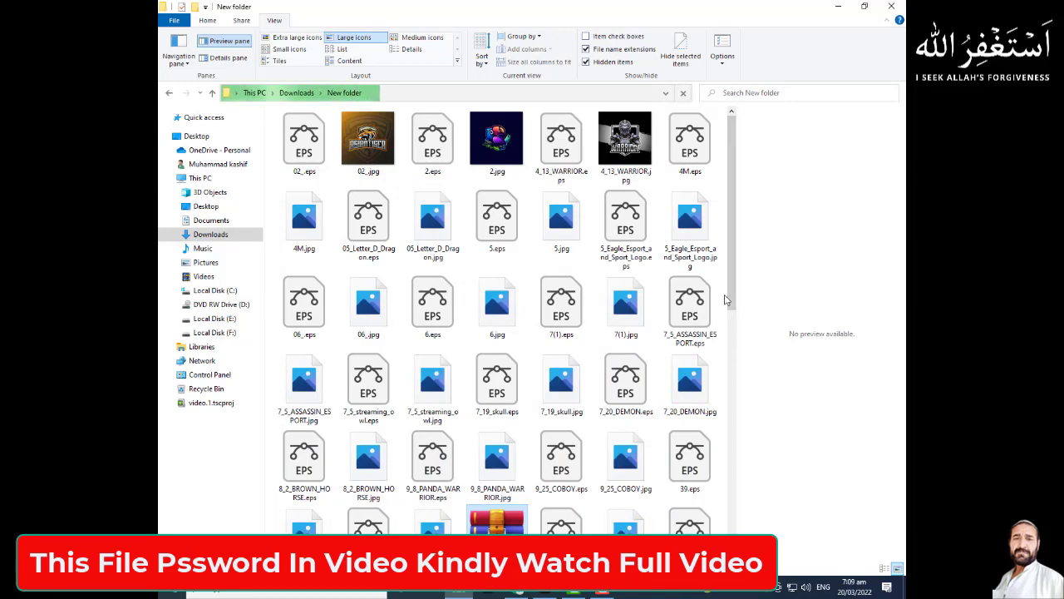
{"action": "mouse_move", "coordinate": [731, 283]}
{"action": "left_mouse_down"}
{"action": "mouse_move", "coordinate": [733, 499]}
{"action": "mouse_move", "coordinate": [726, 231]}
{"action": "left_mouse_up"}
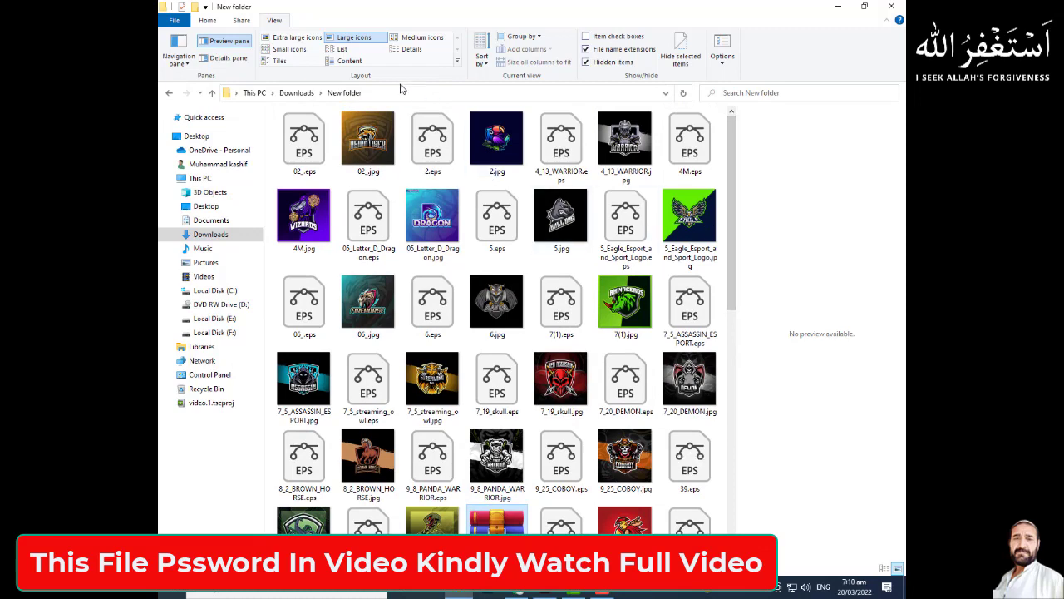
{"action": "left_click", "coordinate": [298, 39]}
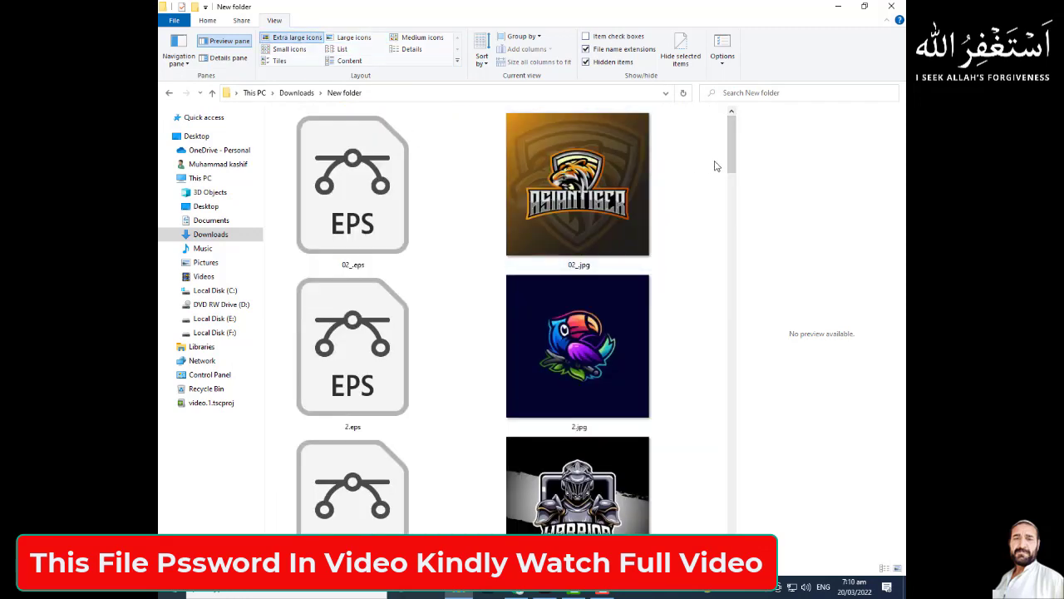
{"action": "mouse_move", "coordinate": [734, 165]}
{"action": "left_mouse_down"}
{"action": "mouse_move", "coordinate": [766, 403]}
{"action": "mouse_move", "coordinate": [753, 532]}
{"action": "left_mouse_up"}
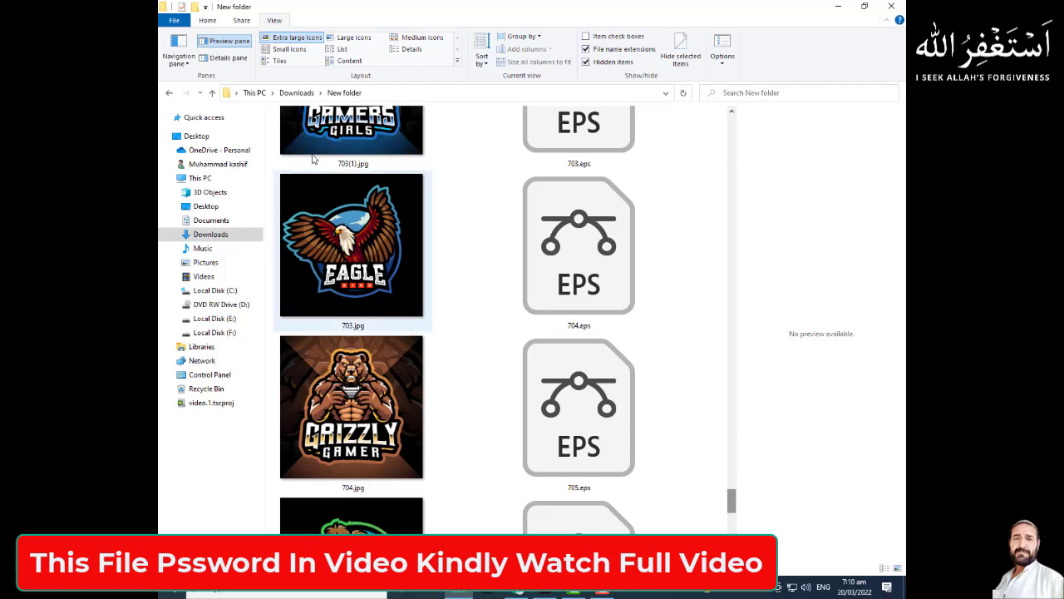
{"action": "left_click", "coordinate": [355, 39]}
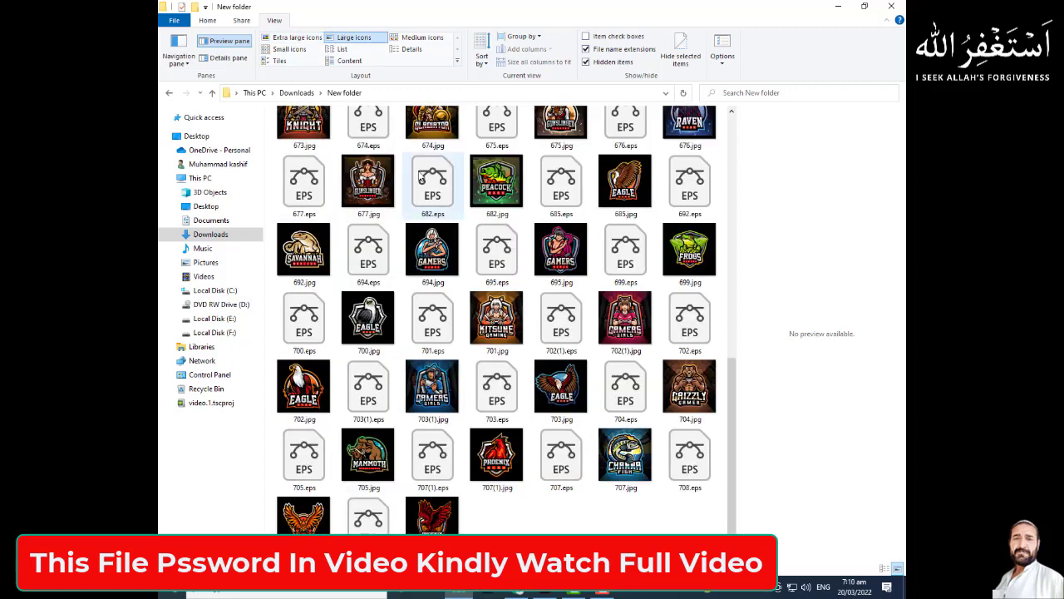
{"action": "scroll", "coordinate": [665, 386], "scroll_direction": "up", "scroll_amount": 10}
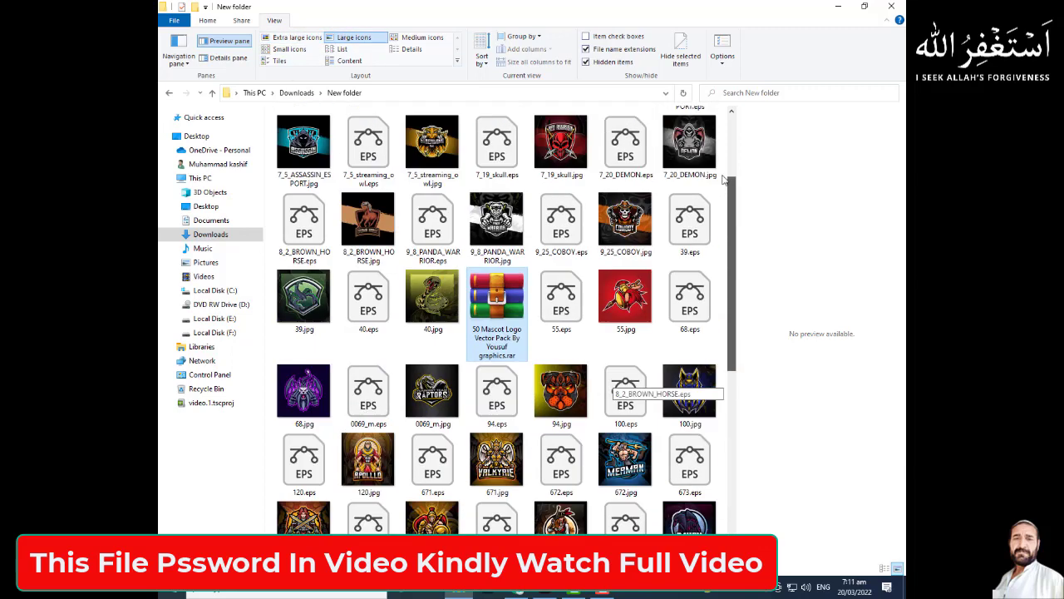
{"action": "scroll", "coordinate": [622, 385], "scroll_direction": "up", "scroll_amount": 10}
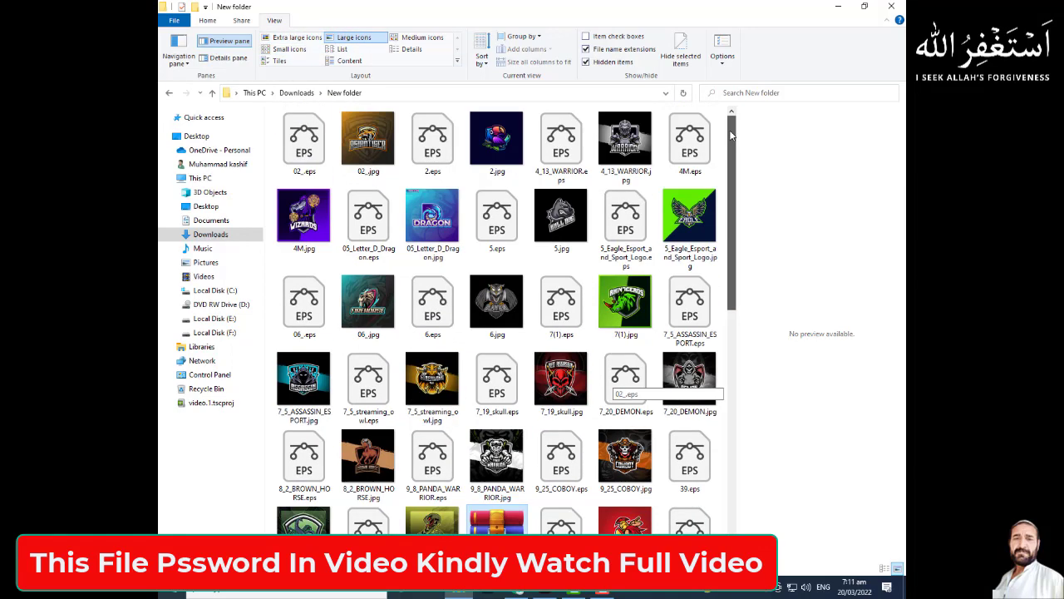
{"action": "left_click", "coordinate": [371, 158]}
Step: View 02_.jpg and 5_Eagle_Esport_and_Sport_Logo.jpg full size in Photos, closing each afterwards
{"action": "double_click", "coordinate": [372, 158]}
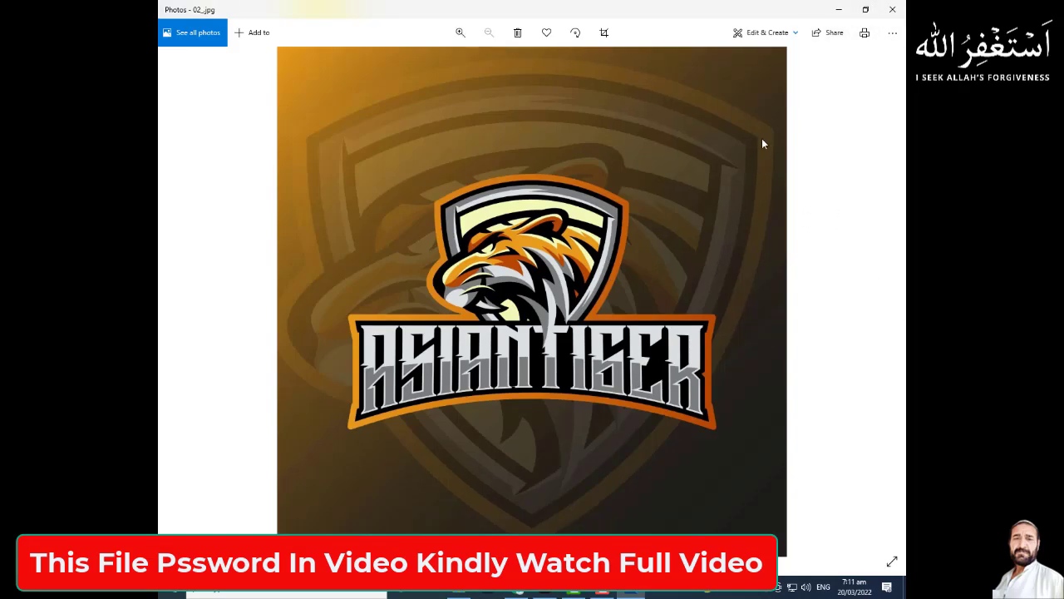
{"action": "left_click", "coordinate": [890, 11]}
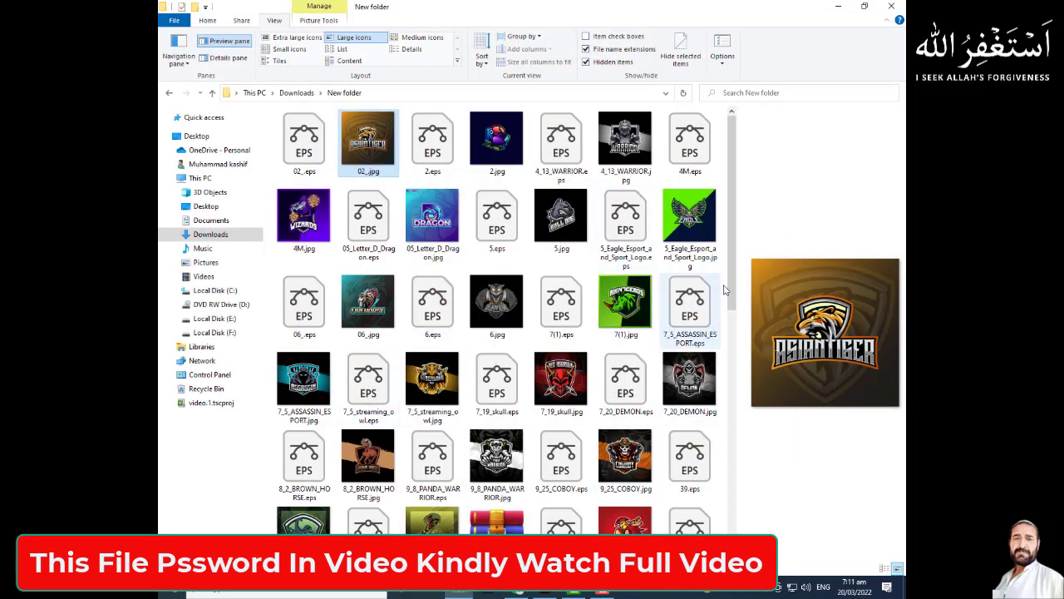
{"action": "left_click_drag", "start_coordinate": [731, 287], "coordinate": [733, 264]}
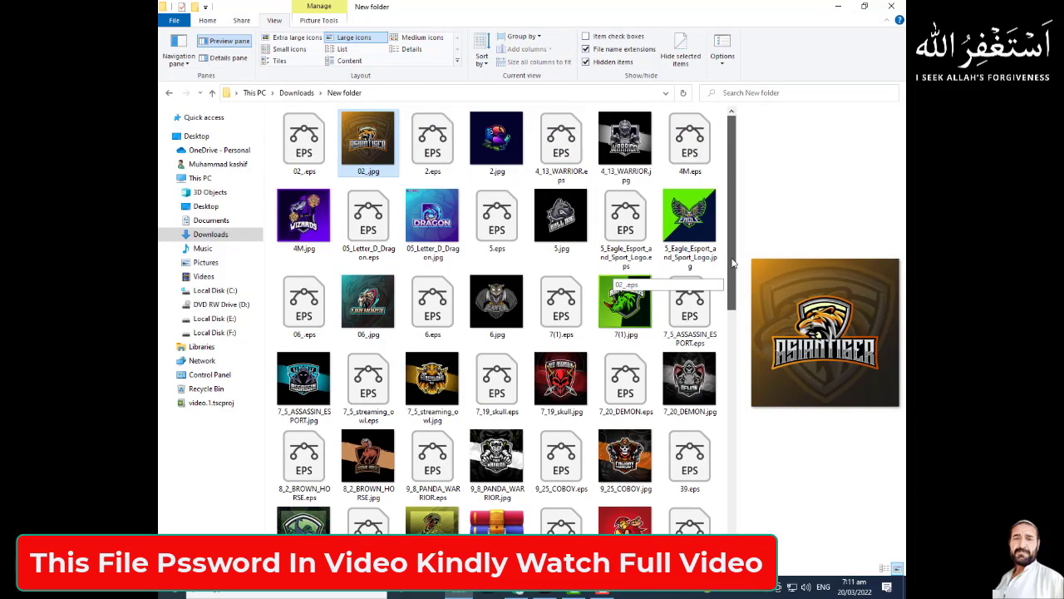
{"action": "left_click", "coordinate": [698, 221]}
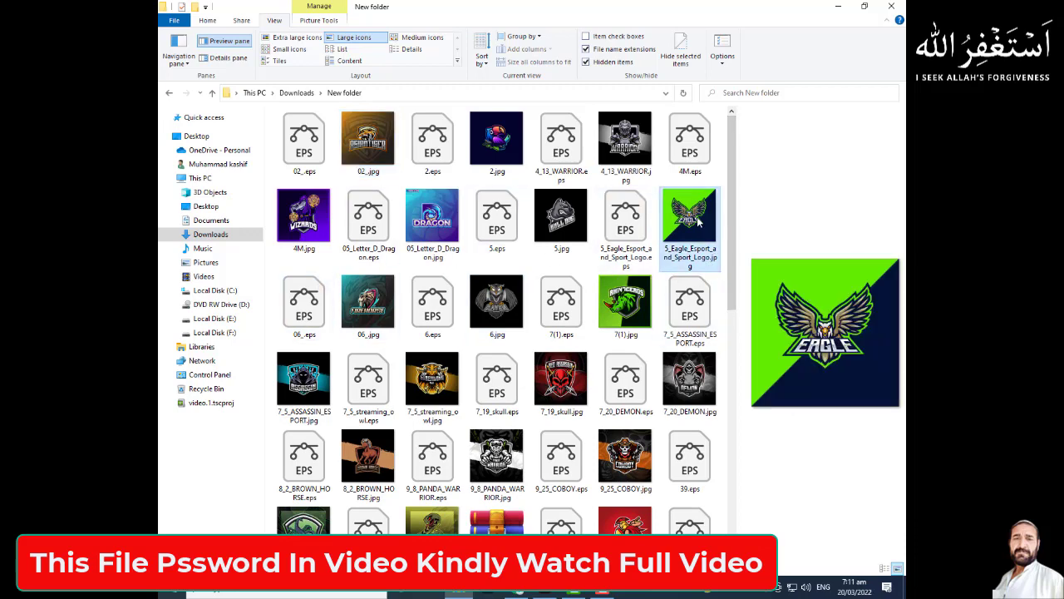
{"action": "double_click", "coordinate": [699, 220]}
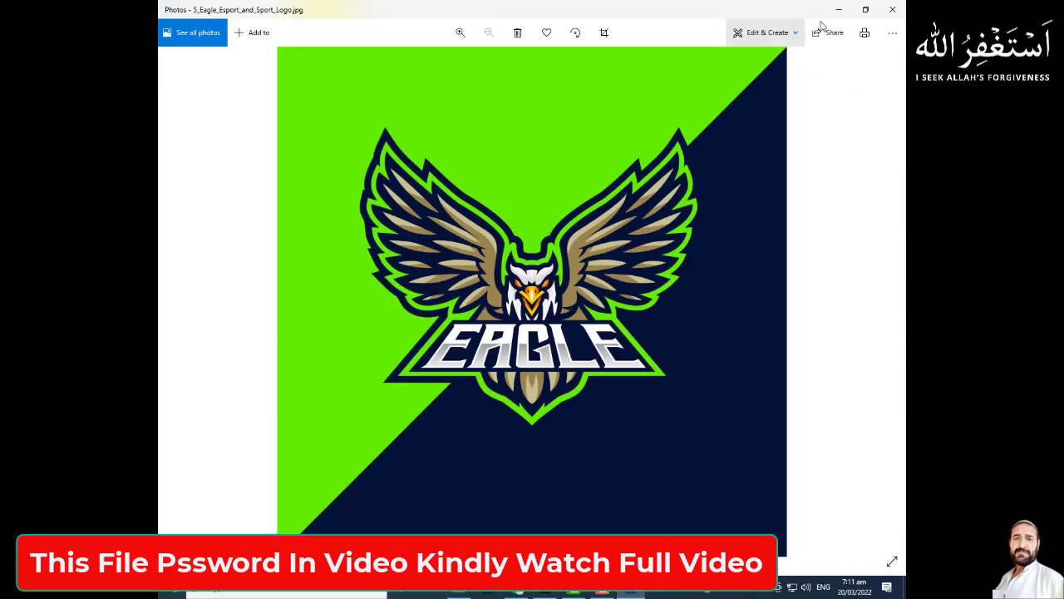
{"action": "left_click", "coordinate": [894, 10]}
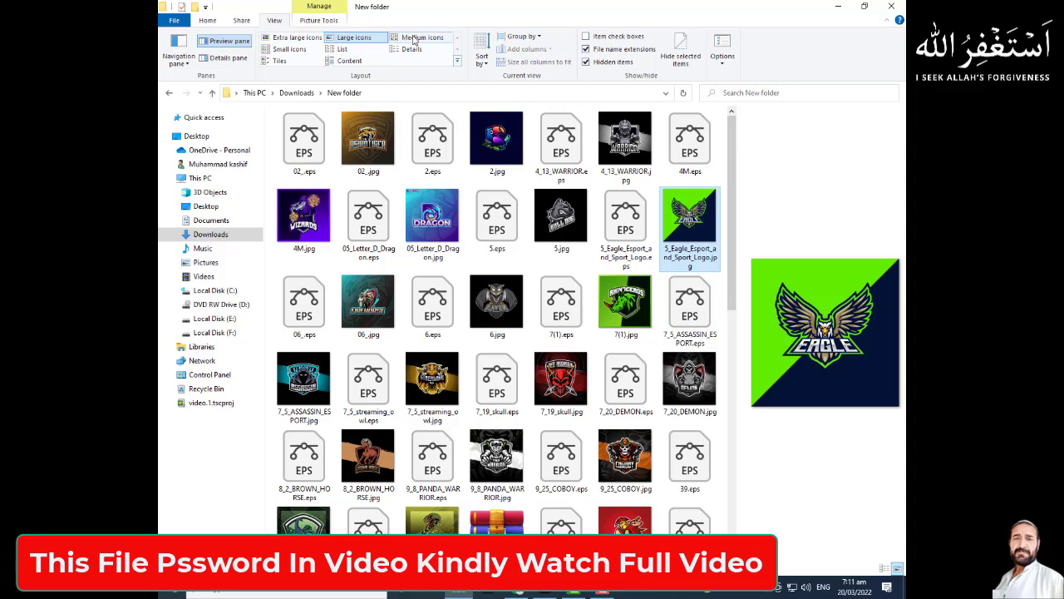
Step: Open 5_Eagle_Esport_and_Sport_Logo.eps in Illustrator
{"action": "left_click", "coordinate": [738, 215]}
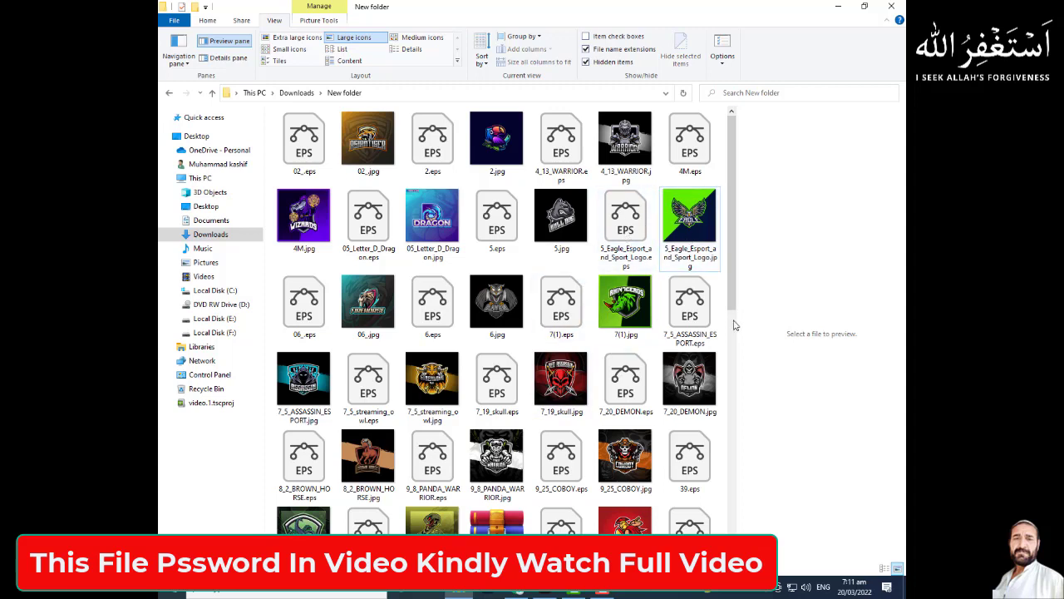
{"action": "left_click", "coordinate": [626, 227]}
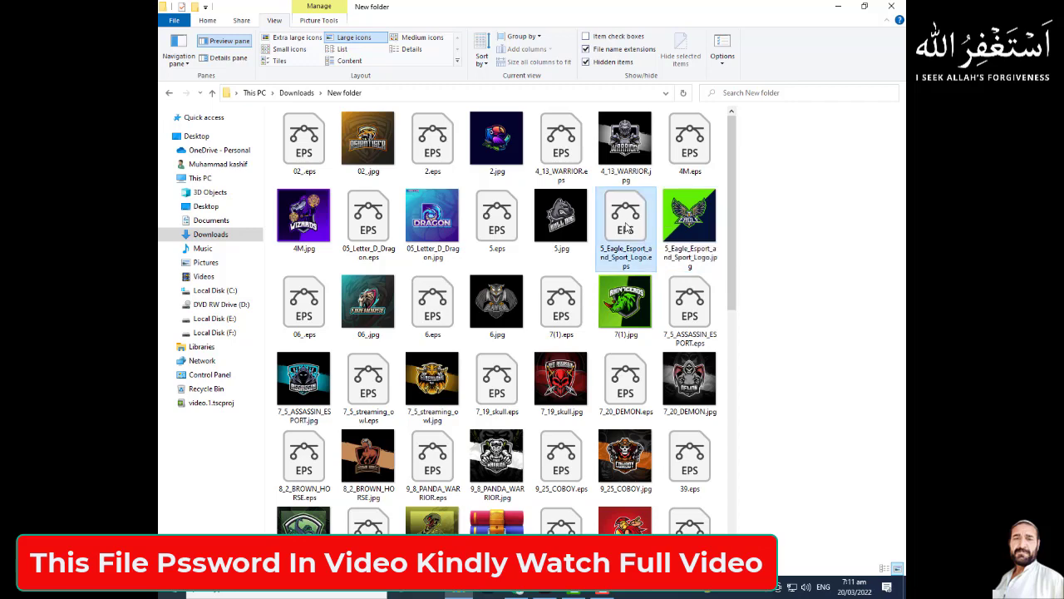
{"action": "double_click", "coordinate": [625, 228]}
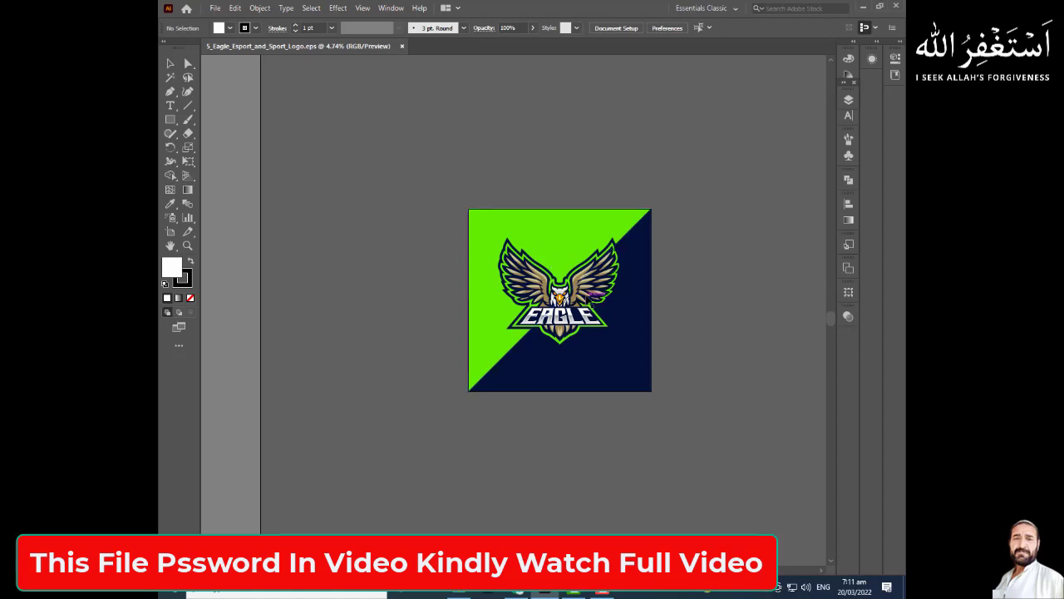
Step: Zoom in and centre the eagle logo, then show the Layers panel
{"action": "key", "text": "ctrl+plus"}
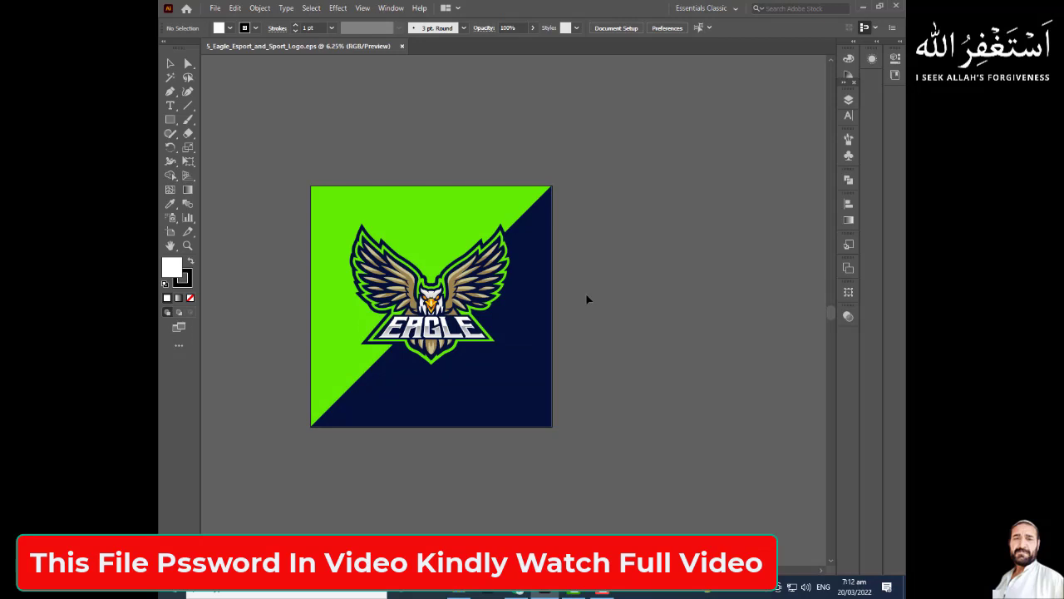
{"action": "scroll", "coordinate": [585, 293], "scroll_direction": "up", "scroll_amount": 1}
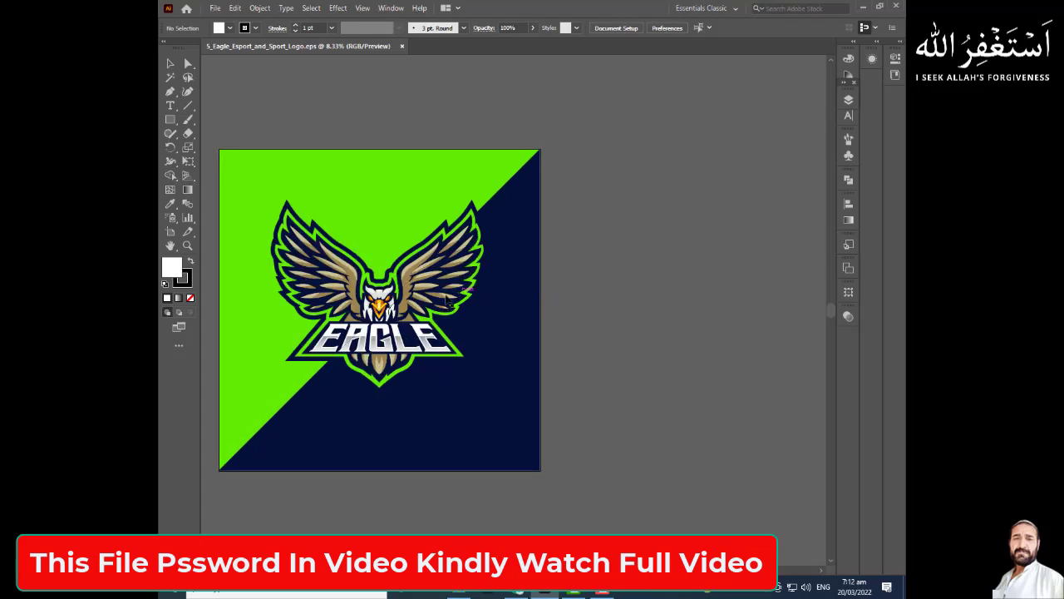
{"action": "mouse_move", "coordinate": [446, 300]}
{"action": "left_mouse_down"}
{"action": "mouse_move", "coordinate": [566, 285]}
{"action": "mouse_move", "coordinate": [532, 280]}
{"action": "left_mouse_up"}
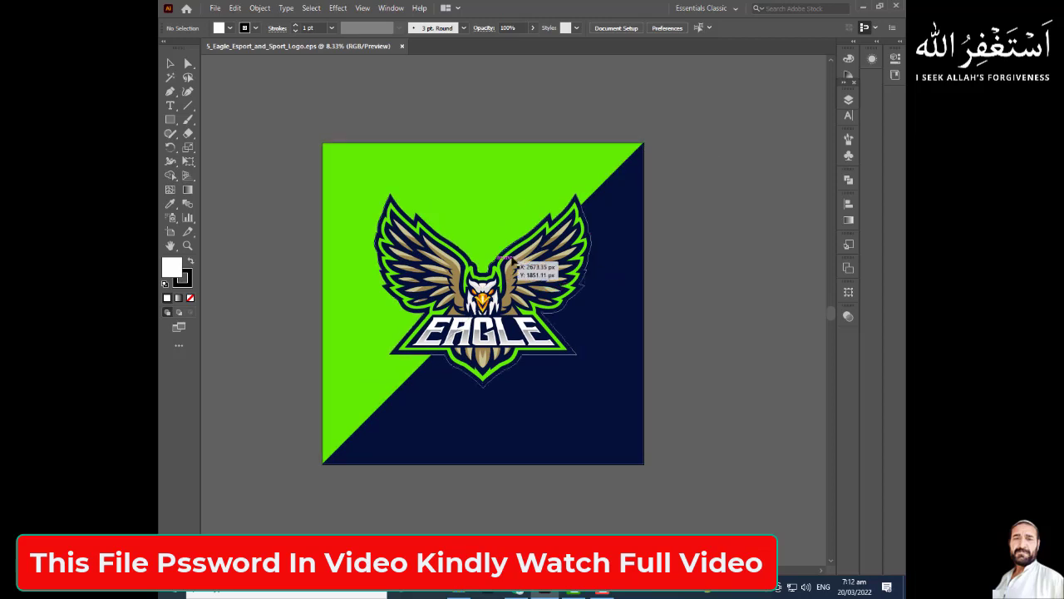
{"action": "scroll", "coordinate": [538, 255], "scroll_direction": "up", "scroll_amount": 2}
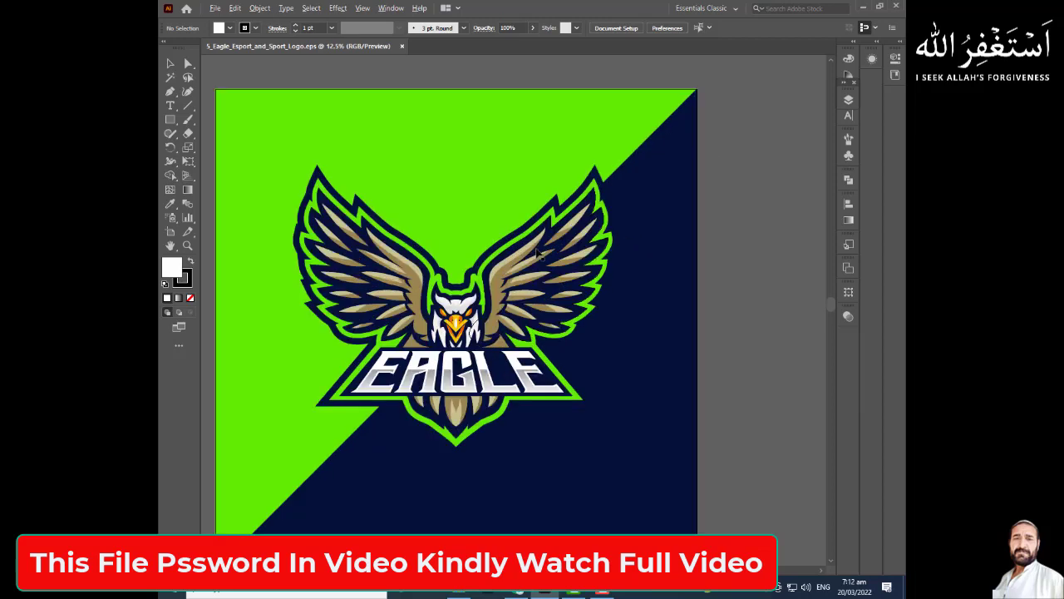
{"action": "scroll", "coordinate": [558, 235], "scroll_direction": "down", "scroll_amount": 1}
{"action": "scroll", "coordinate": [559, 235], "scroll_direction": "up", "scroll_amount": 1}
{"action": "scroll", "coordinate": [548, 233], "scroll_direction": "down", "scroll_amount": 1}
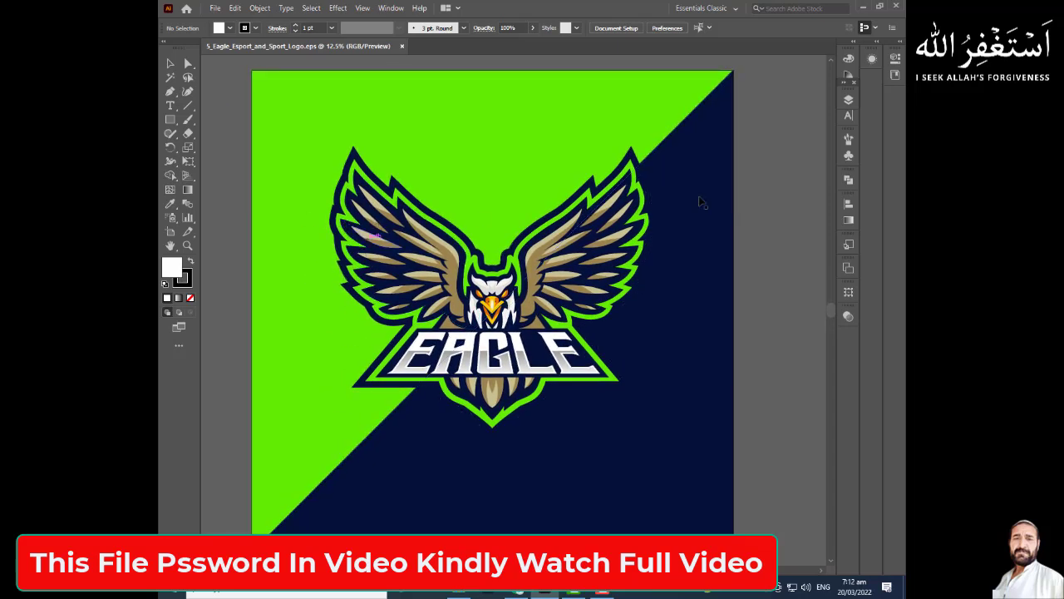
{"action": "left_click", "coordinate": [848, 100]}
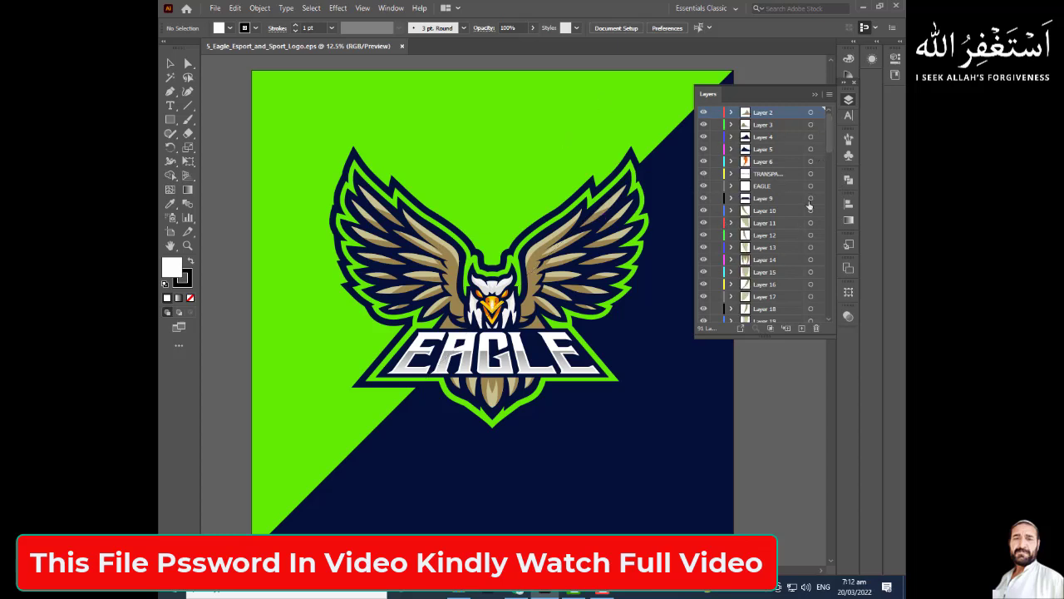
Step: Enlarge the Layers panel and select the green BACKGROUND layer at the bottom
{"action": "mouse_move", "coordinate": [829, 158]}
{"action": "left_mouse_down"}
{"action": "mouse_move", "coordinate": [829, 254]}
{"action": "mouse_move", "coordinate": [829, 124]}
{"action": "left_mouse_up"}
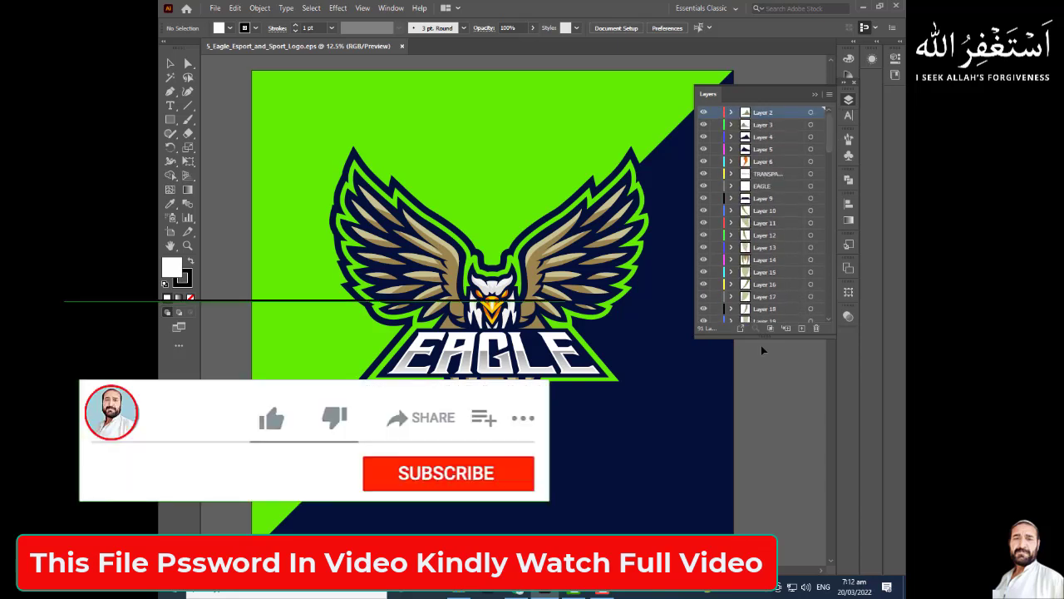
{"action": "left_click_drag", "start_coordinate": [765, 337], "coordinate": [767, 520]}
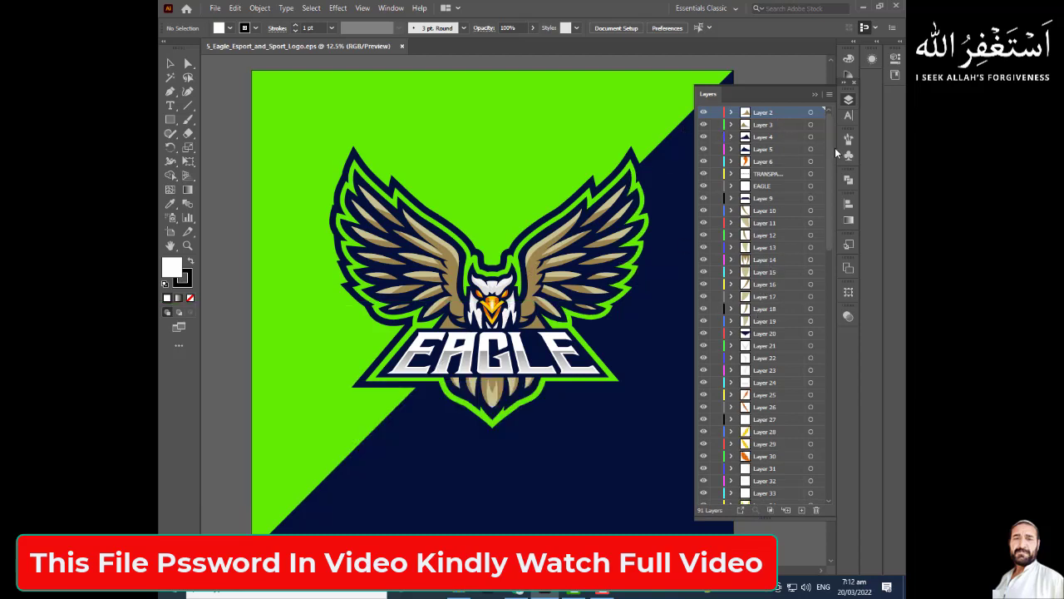
{"action": "mouse_move", "coordinate": [827, 221]}
{"action": "left_mouse_down"}
{"action": "mouse_move", "coordinate": [825, 305]}
{"action": "mouse_move", "coordinate": [828, 124]}
{"action": "left_mouse_up"}
{"action": "left_click", "coordinate": [462, 139]}
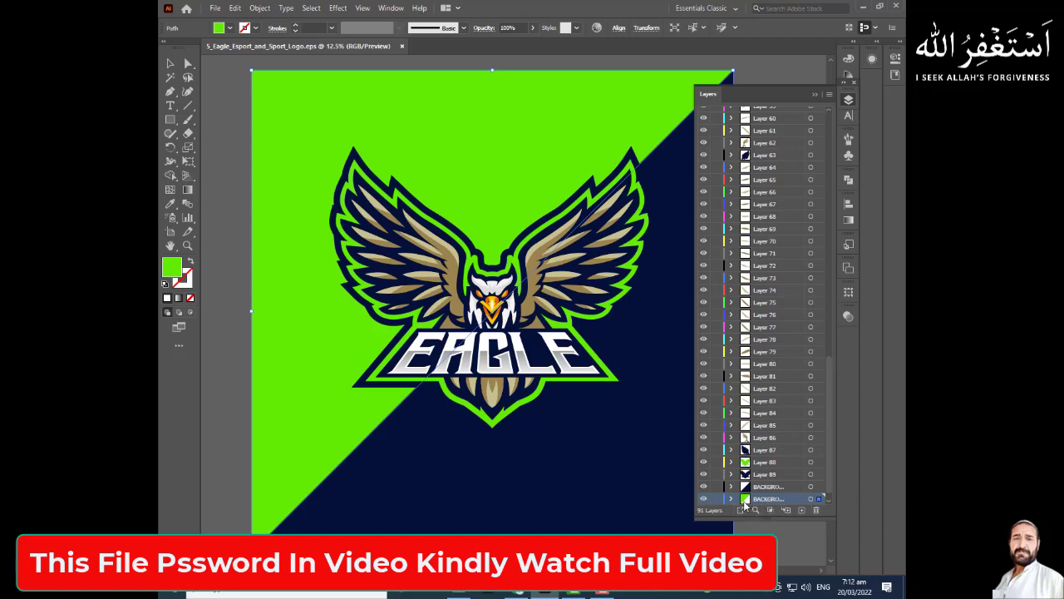
Step: Expand the green background layer and try a blue fill on it
{"action": "left_click", "coordinate": [732, 499]}
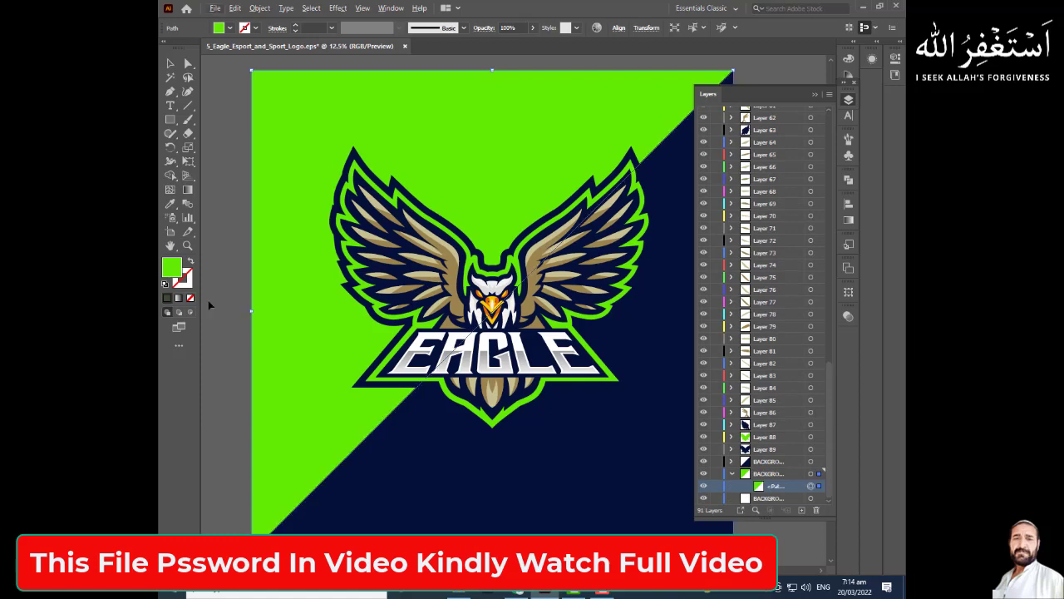
{"action": "double_click", "coordinate": [169, 267]}
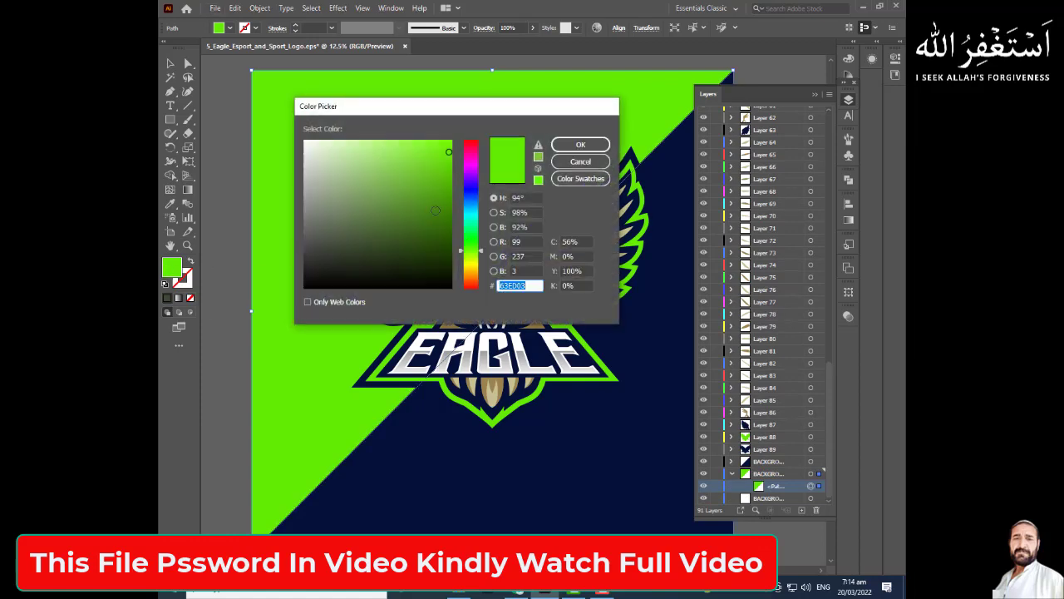
{"action": "left_click", "coordinate": [475, 153]}
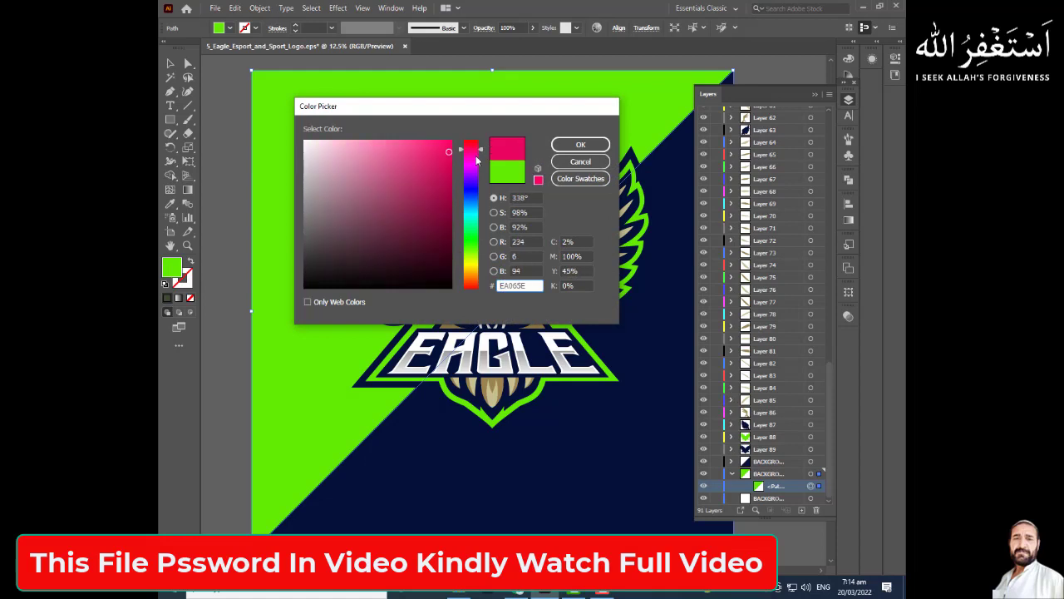
{"action": "left_click", "coordinate": [472, 211]}
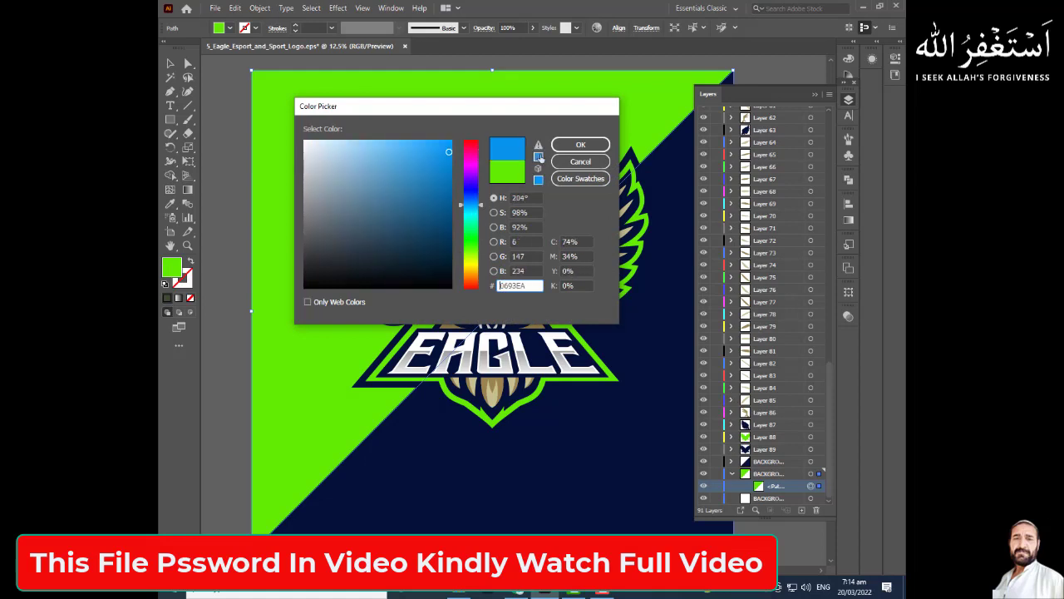
{"action": "left_click", "coordinate": [580, 144]}
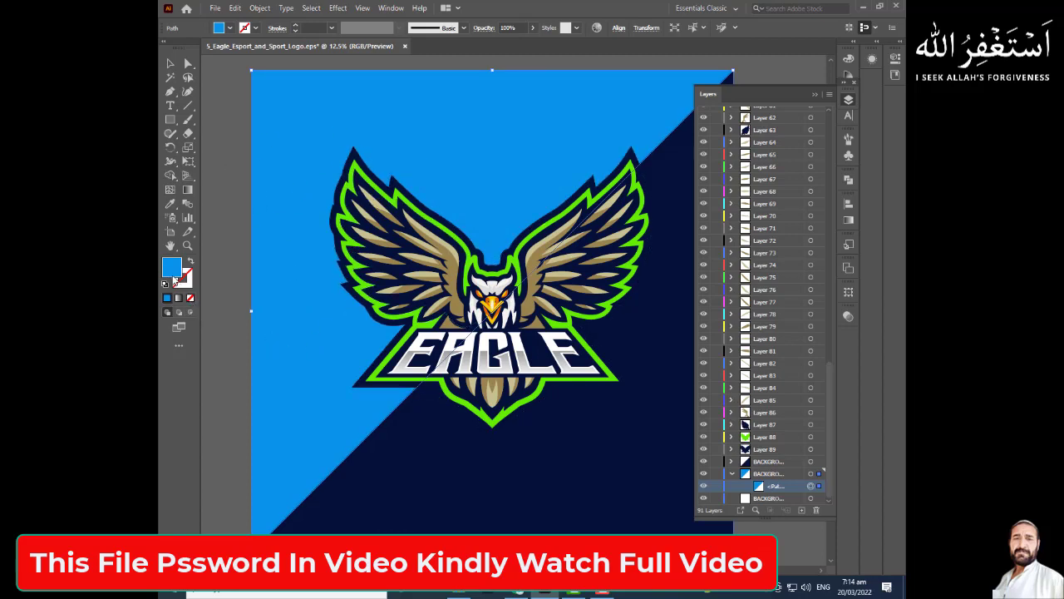
Step: Change that background half to muted pink B52C5E, then expand the navy background layer
{"action": "double_click", "coordinate": [172, 268]}
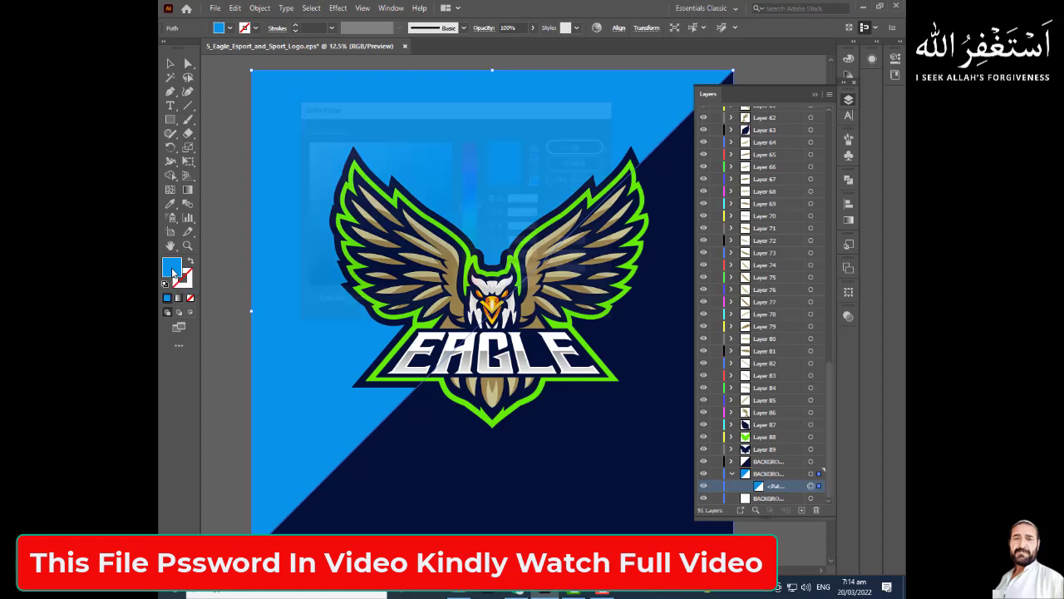
{"action": "left_click_drag", "start_coordinate": [426, 118], "coordinate": [578, 128]}
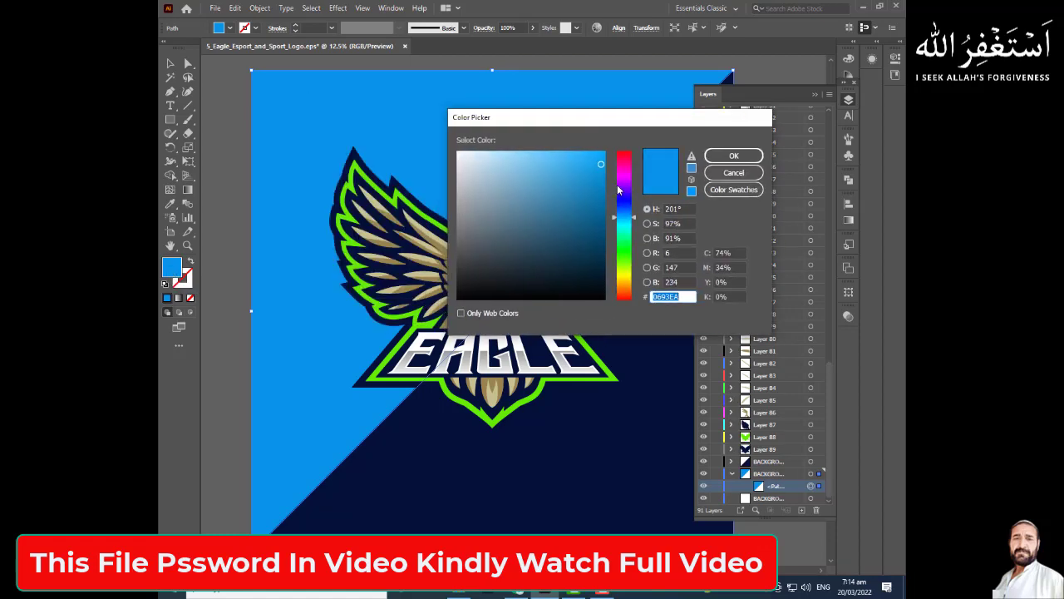
{"action": "left_click_drag", "start_coordinate": [619, 189], "coordinate": [632, 163]}
{"action": "left_click", "coordinate": [569, 193]}
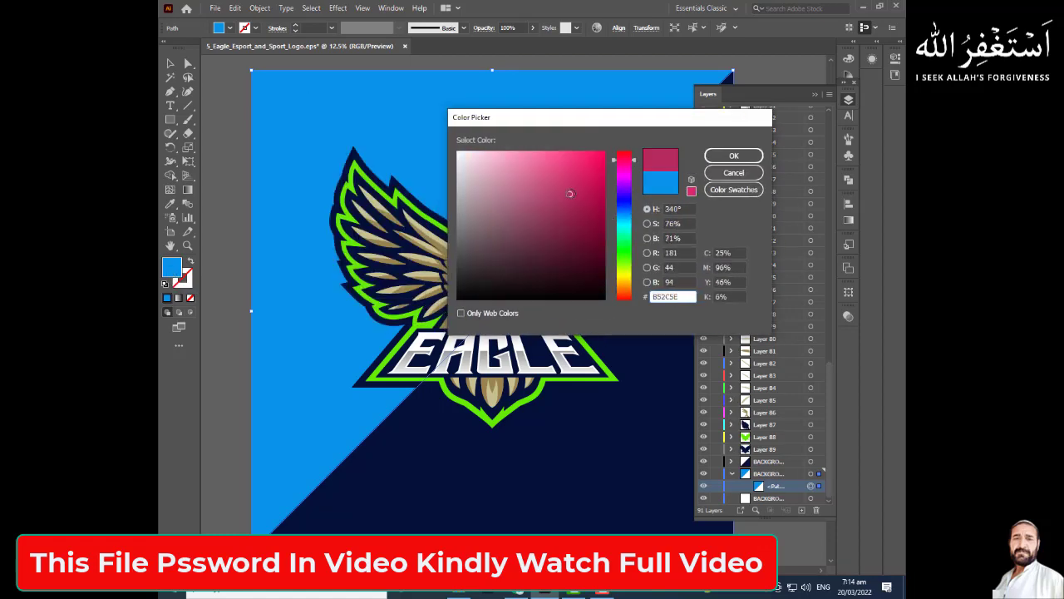
{"action": "left_click", "coordinate": [727, 156]}
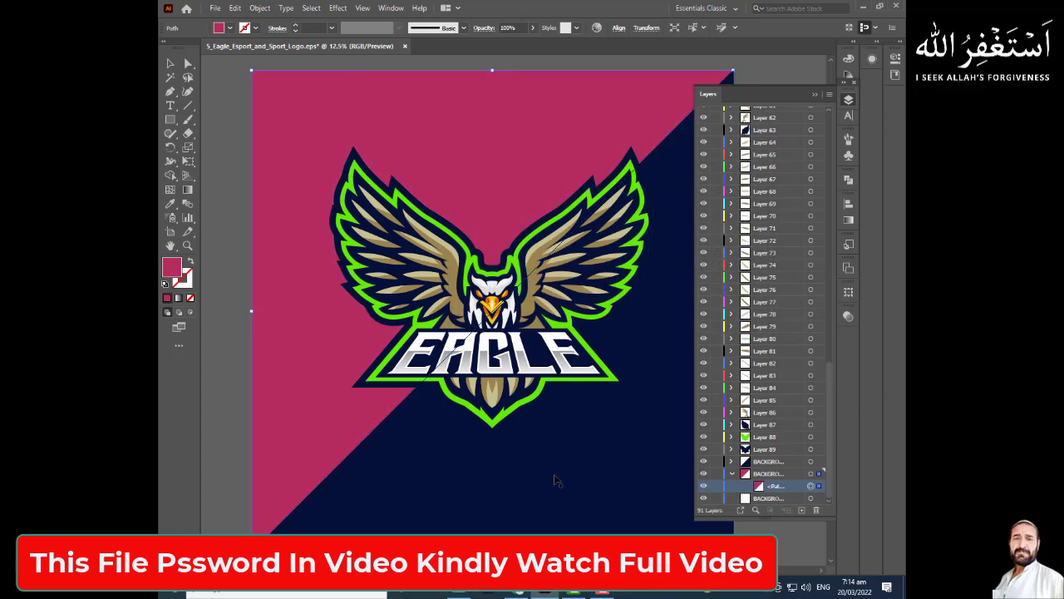
{"action": "left_click", "coordinate": [635, 486]}
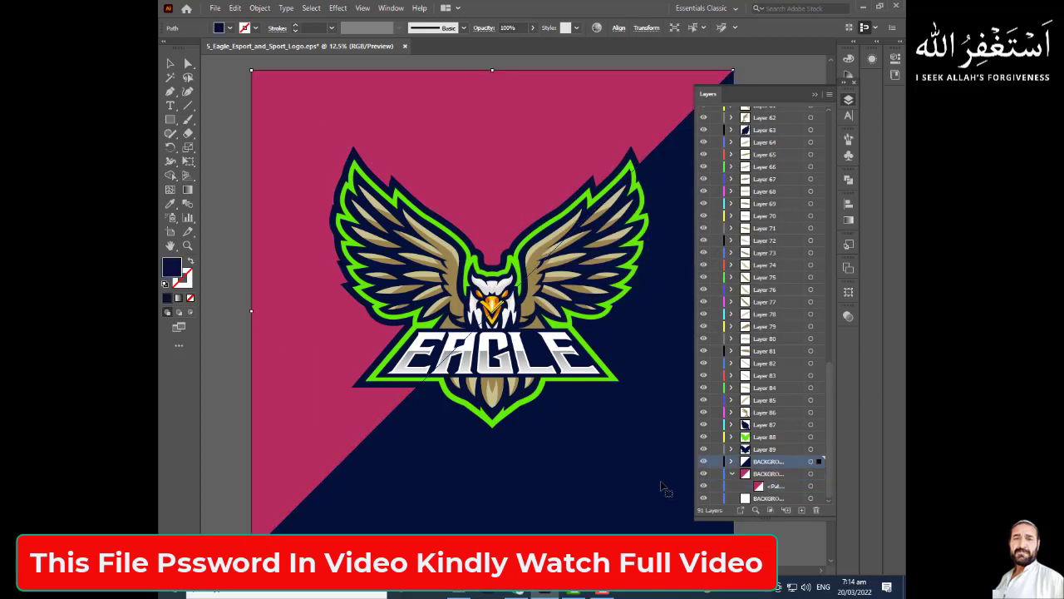
{"action": "left_click", "coordinate": [732, 461]}
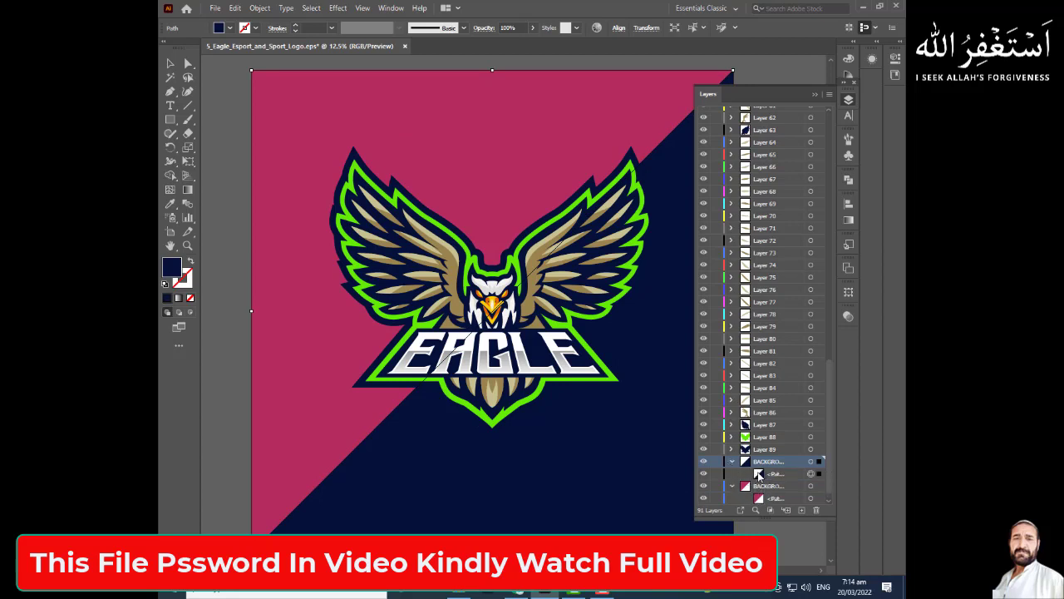
Step: Fill the navy background <Path> with bright green
{"action": "left_click", "coordinate": [803, 478]}
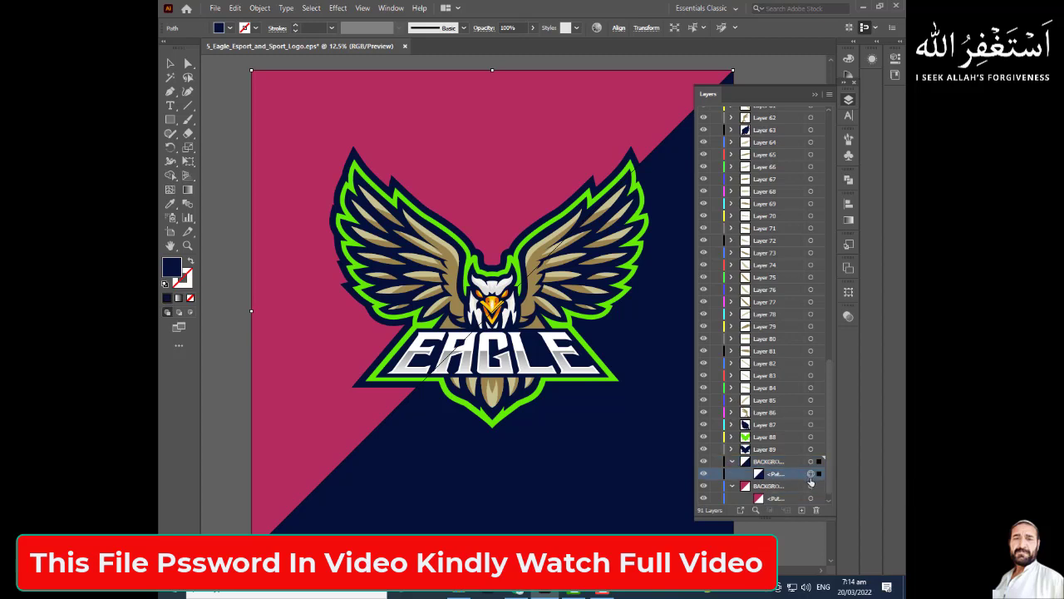
{"action": "double_click", "coordinate": [170, 267]}
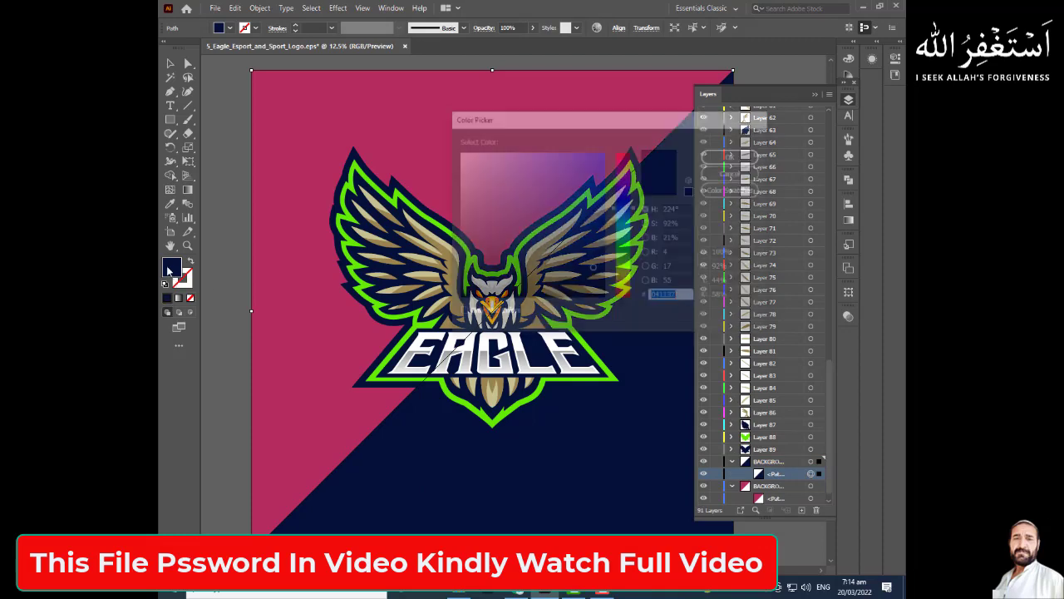
{"action": "left_click", "coordinate": [619, 249]}
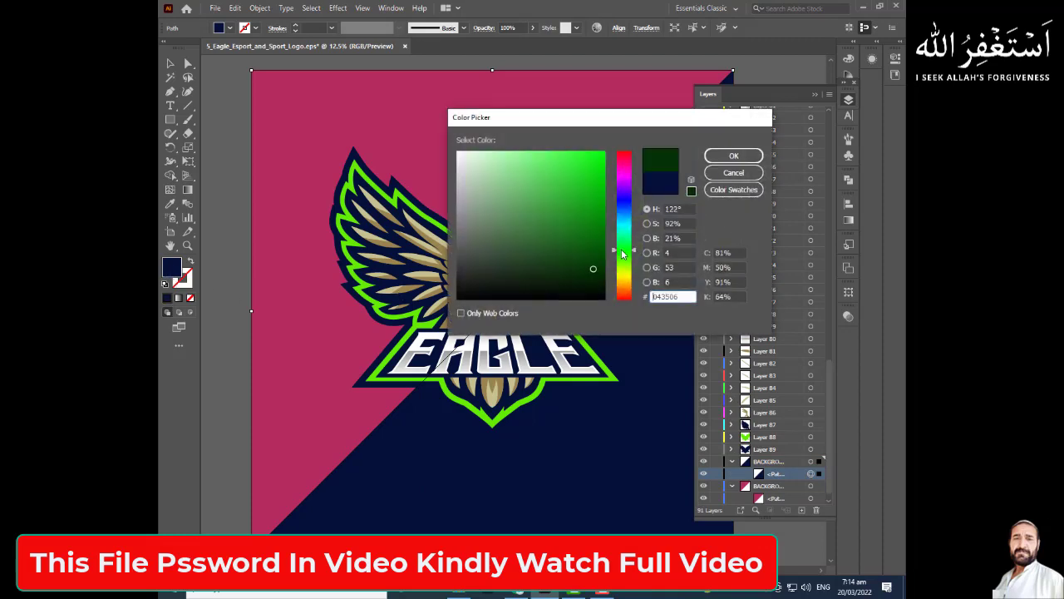
{"action": "left_click", "coordinate": [589, 171]}
{"action": "left_click", "coordinate": [734, 155]}
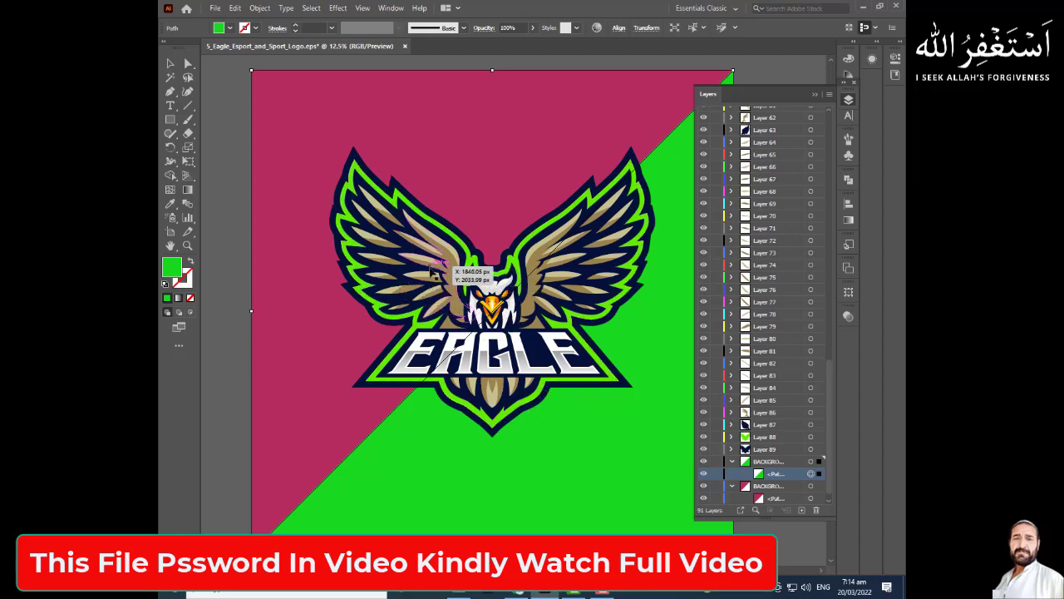
{"action": "left_click", "coordinate": [557, 353]}
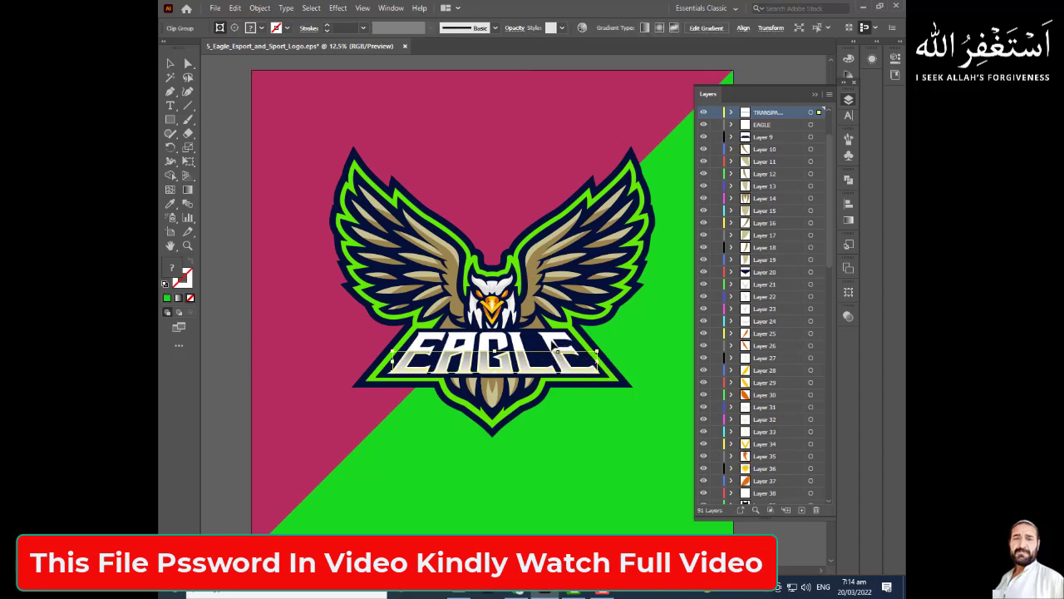
{"action": "left_click", "coordinate": [565, 353]}
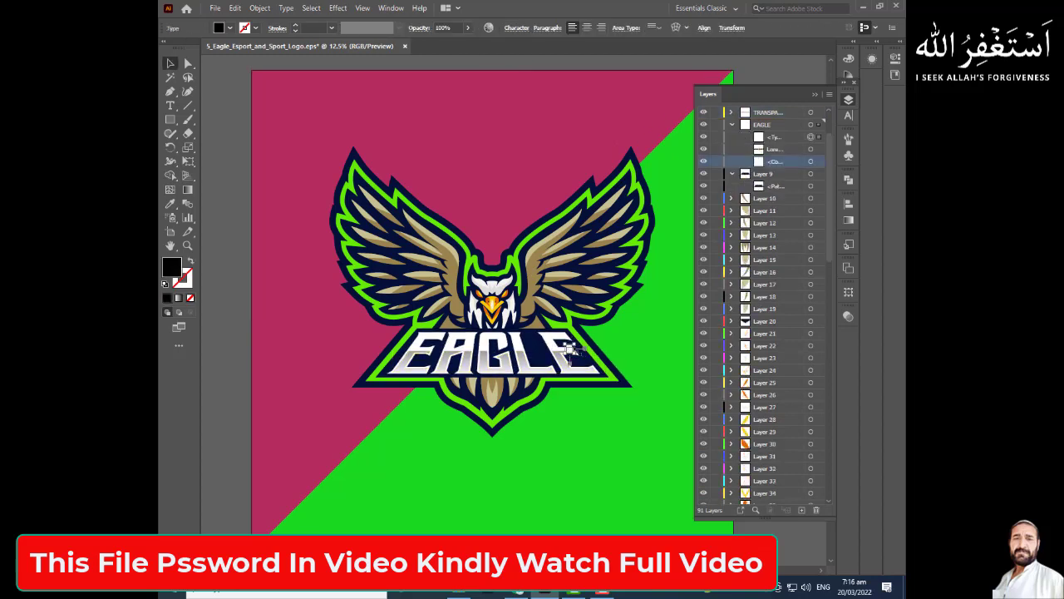
{"action": "left_click_drag", "start_coordinate": [568, 354], "coordinate": [562, 349]}
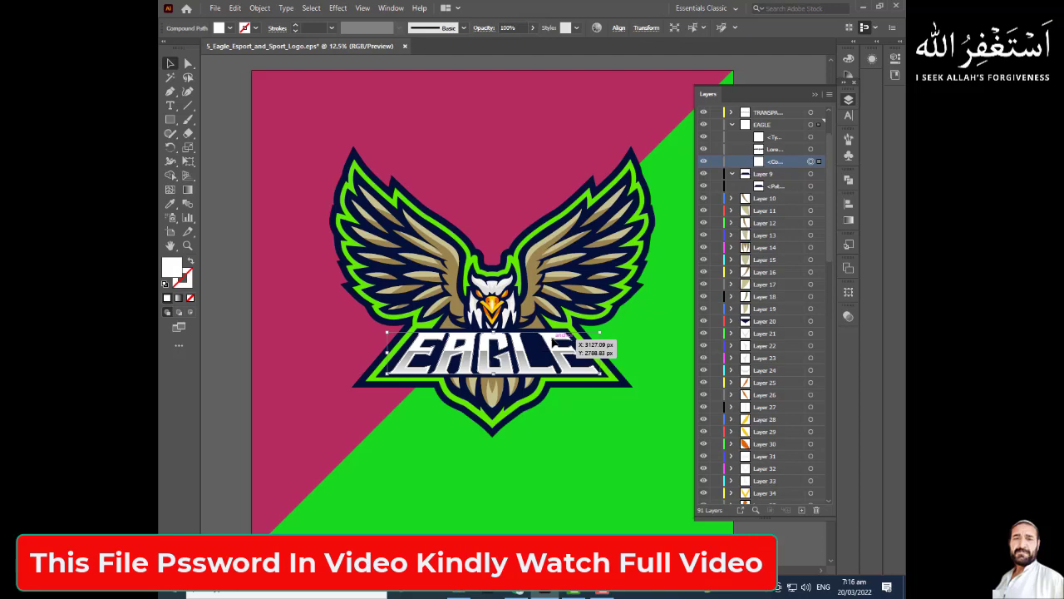
{"action": "left_click_drag", "start_coordinate": [557, 342], "coordinate": [539, 438]}
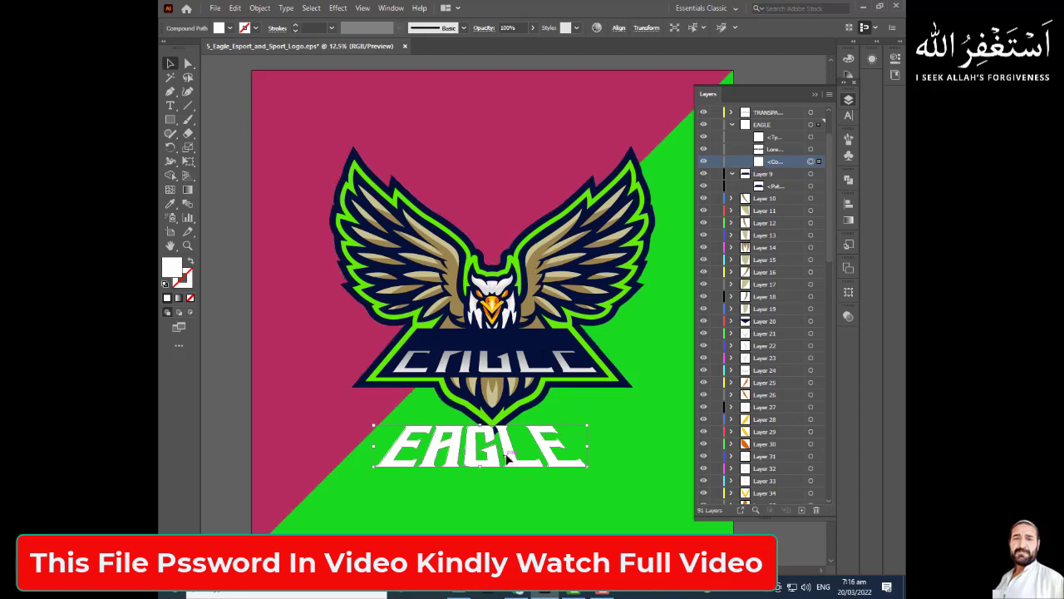
{"action": "left_click_drag", "start_coordinate": [507, 456], "coordinate": [511, 349]}
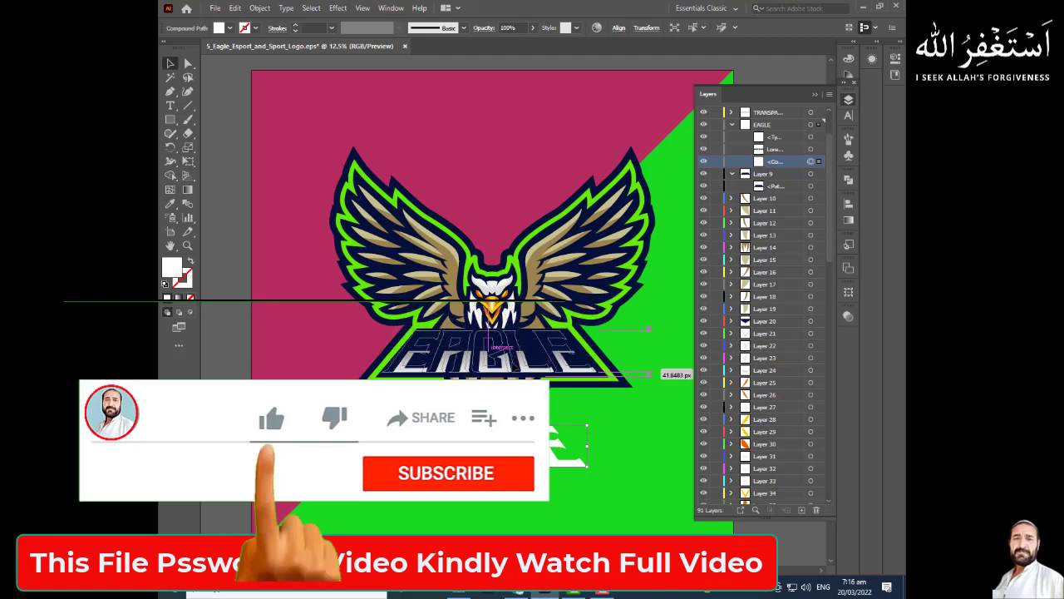
{"action": "left_click_drag", "start_coordinate": [502, 347], "coordinate": [521, 355]}
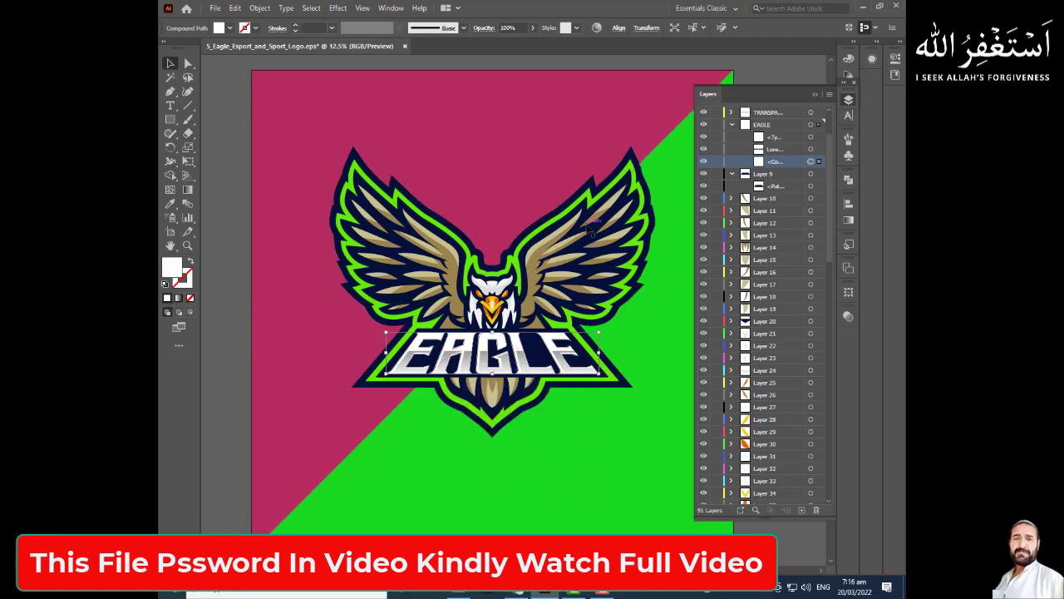
{"action": "left_click", "coordinate": [355, 154]}
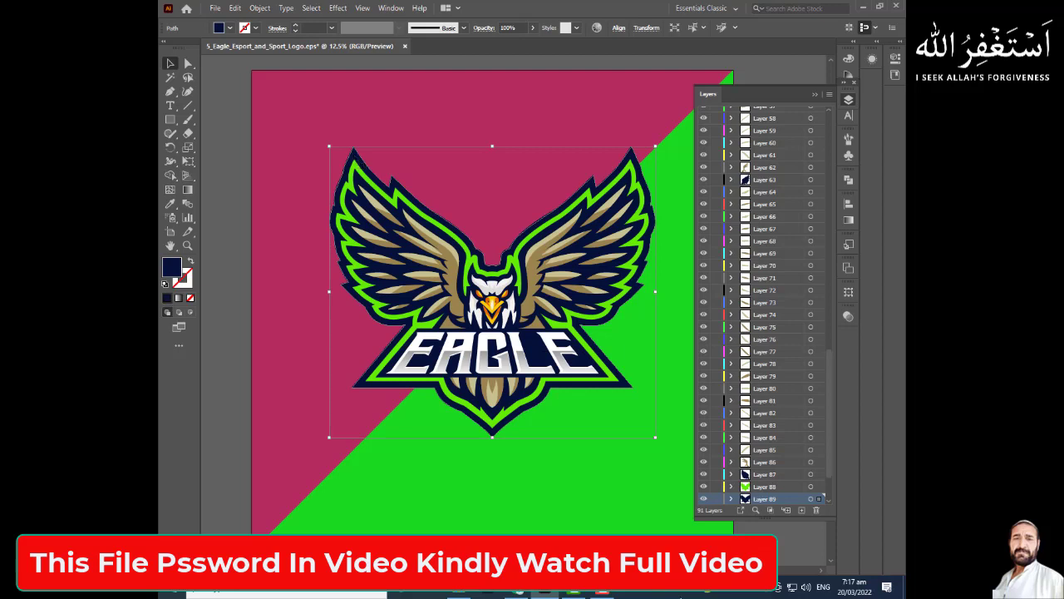
Step: Fill the Layer 89 outline path with light blue #608AF4
{"action": "left_click", "coordinate": [731, 499]}
{"action": "scroll", "coordinate": [746, 459], "scroll_direction": "down", "scroll_amount": 1}
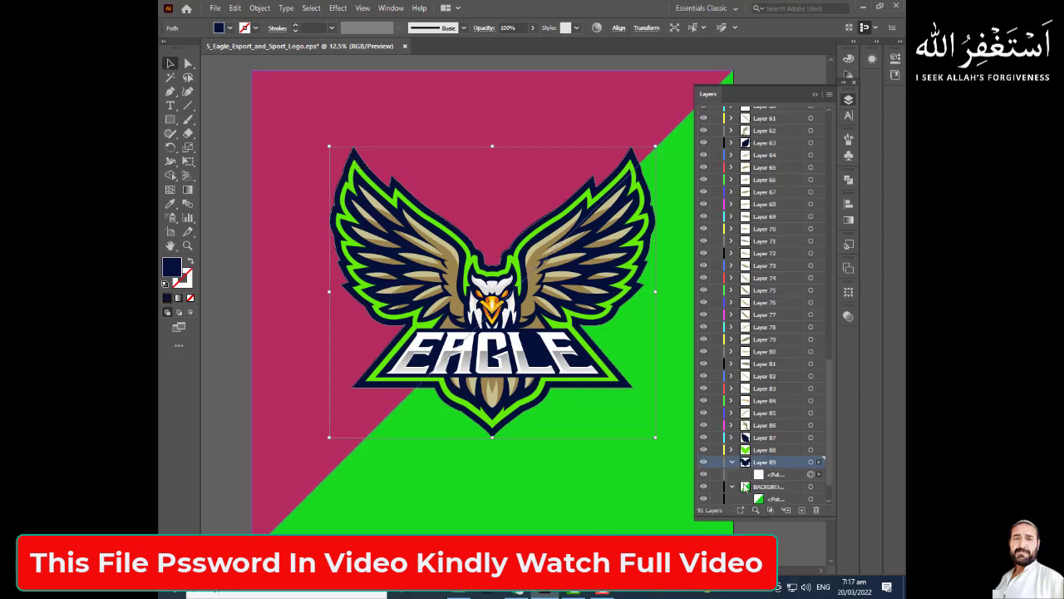
{"action": "scroll", "coordinate": [745, 466], "scroll_direction": "down", "scroll_amount": 1}
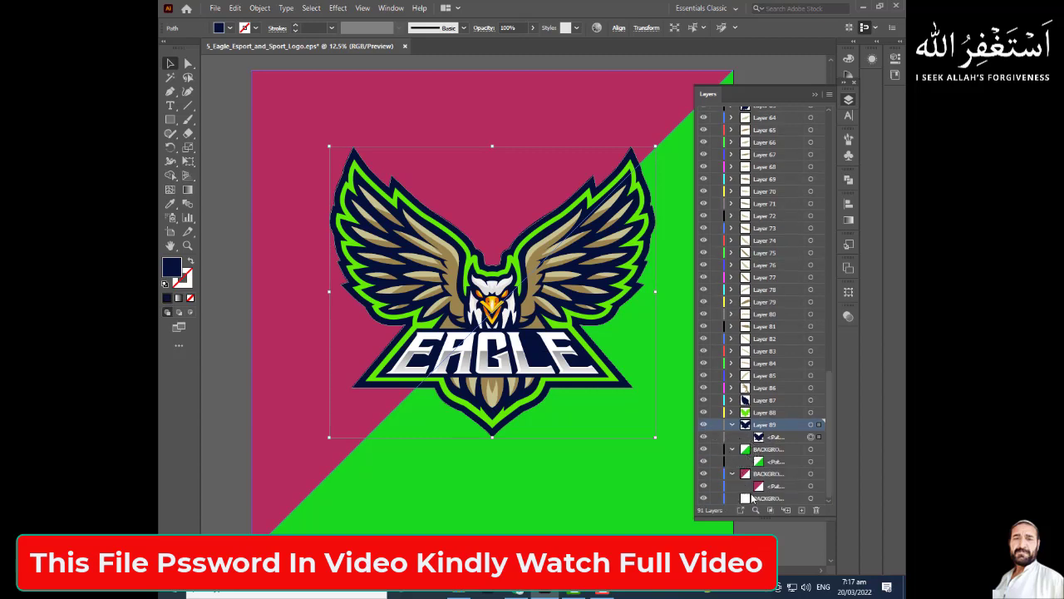
{"action": "left_click", "coordinate": [810, 439]}
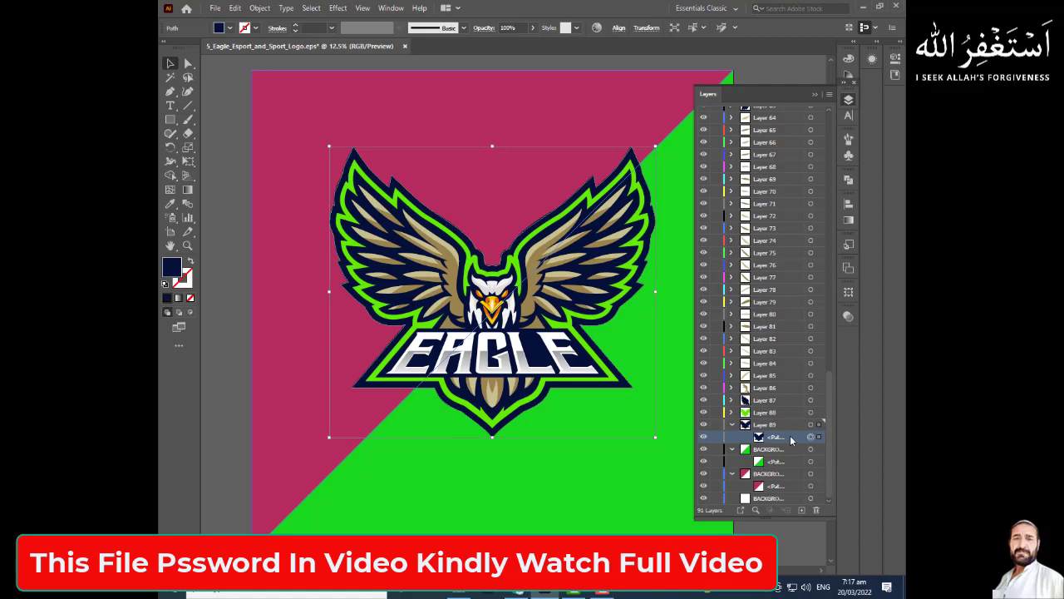
{"action": "double_click", "coordinate": [170, 274]}
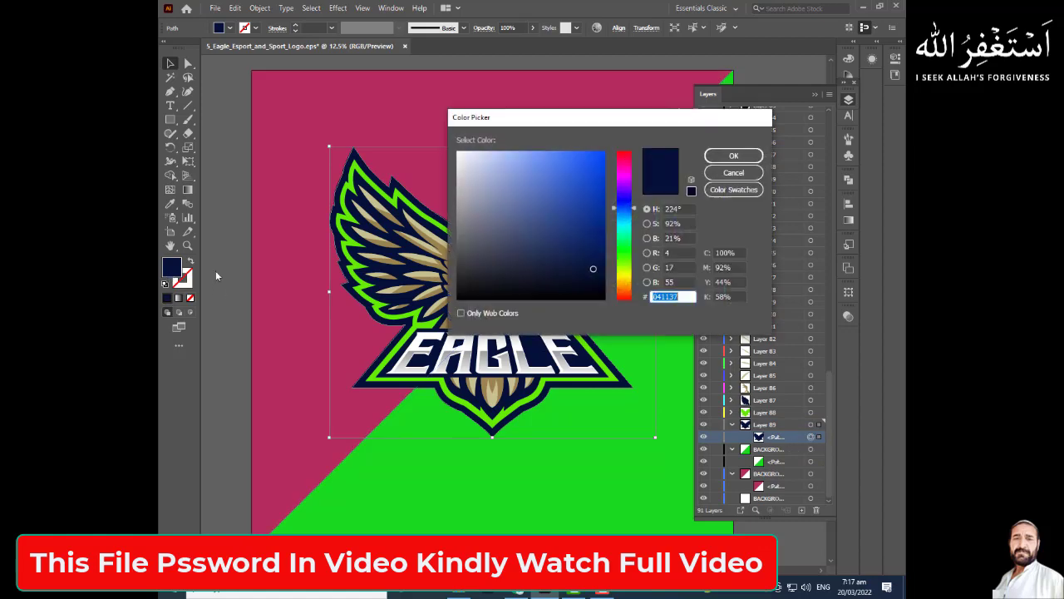
{"action": "left_click", "coordinate": [548, 156]}
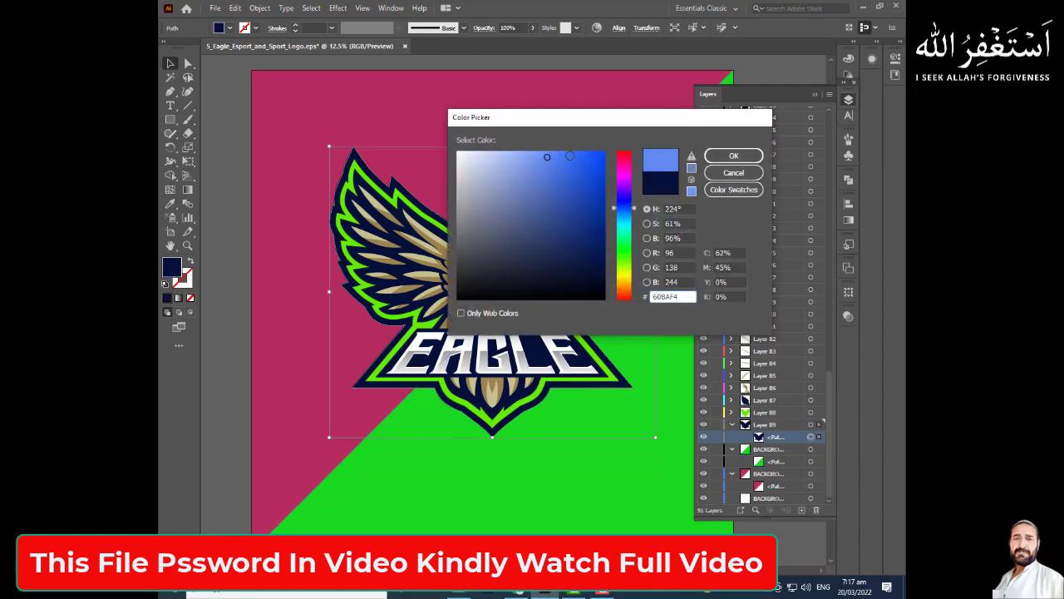
{"action": "left_click", "coordinate": [570, 155]}
{"action": "left_click", "coordinate": [733, 156]}
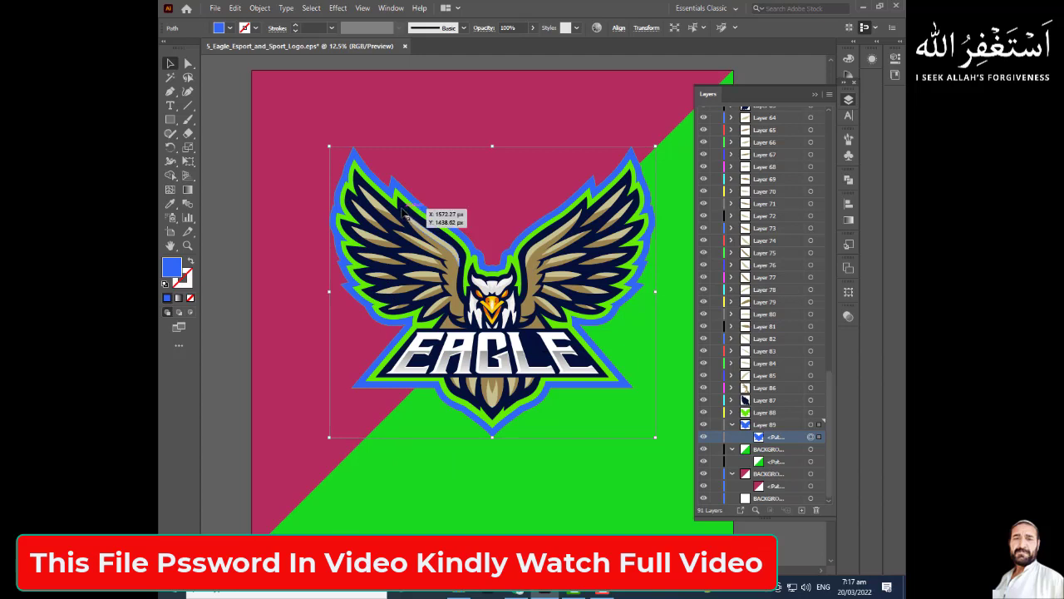
{"action": "left_click", "coordinate": [406, 215]}
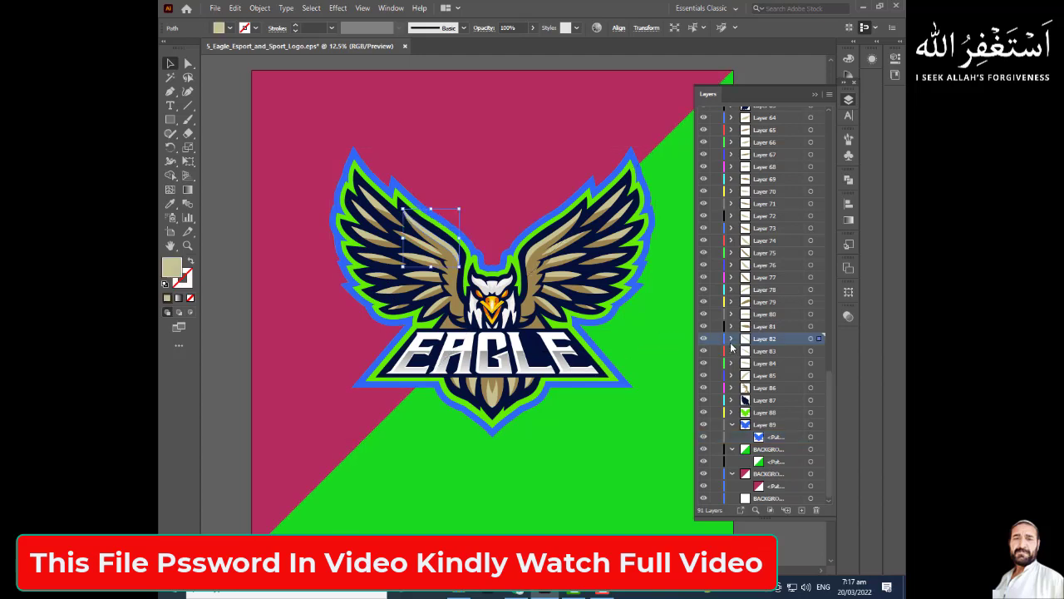
{"action": "left_click", "coordinate": [732, 339]}
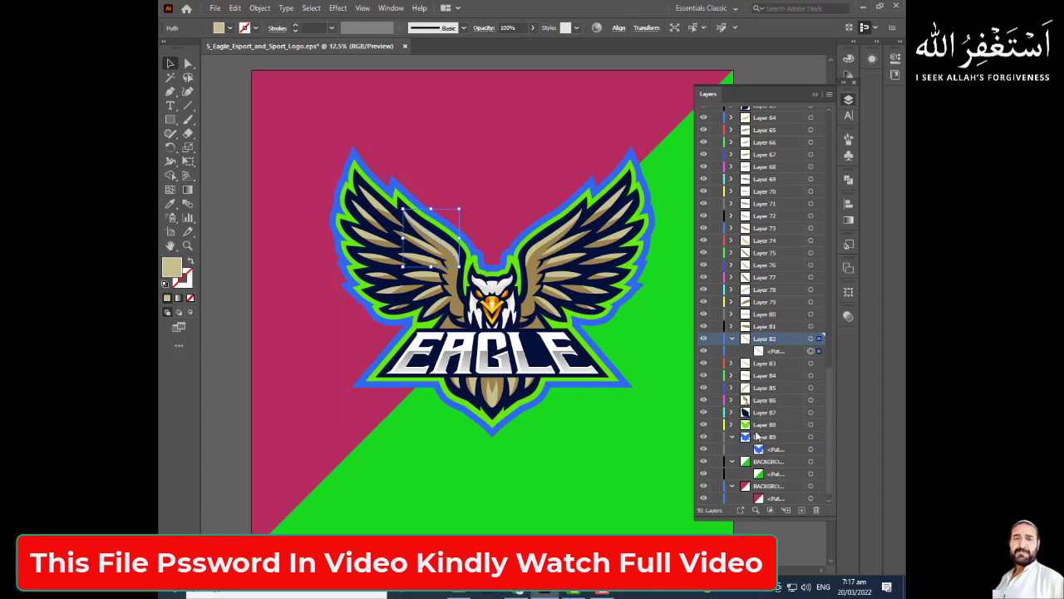
{"action": "left_click", "coordinate": [791, 413]}
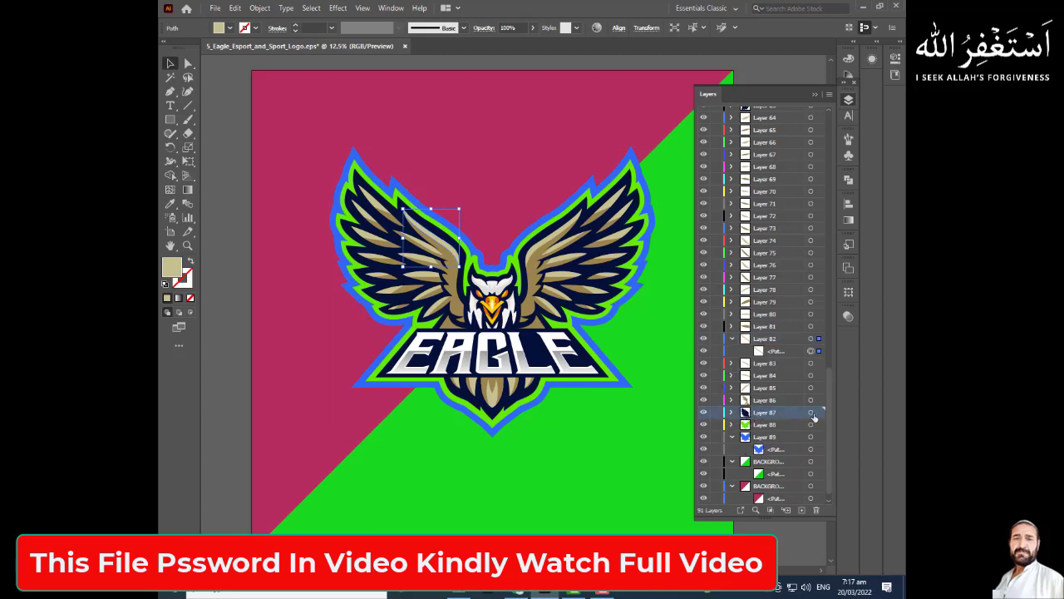
{"action": "left_click", "coordinate": [811, 412]}
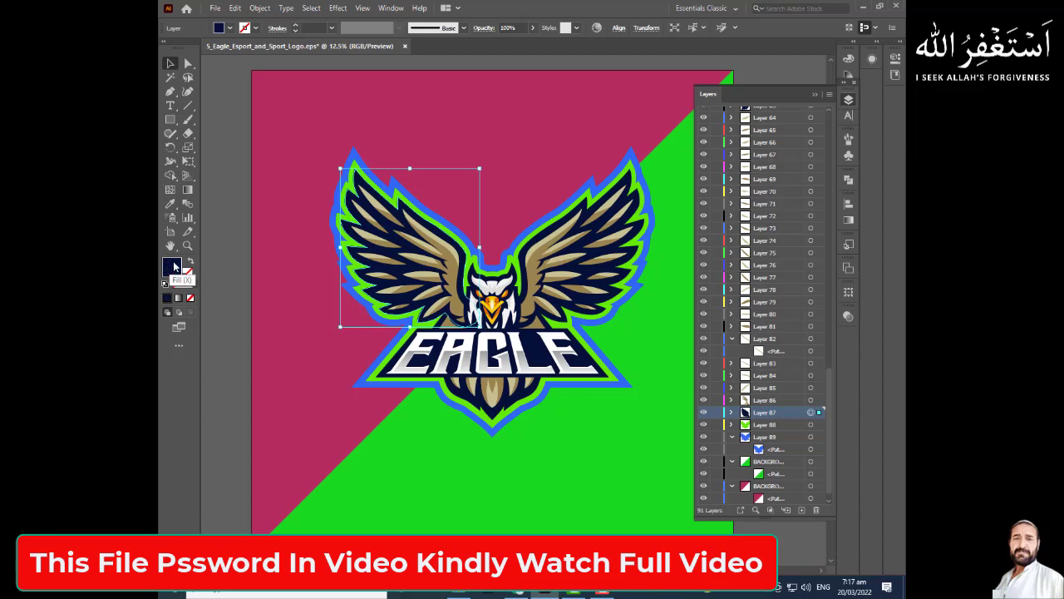
{"action": "double_click", "coordinate": [173, 265]}
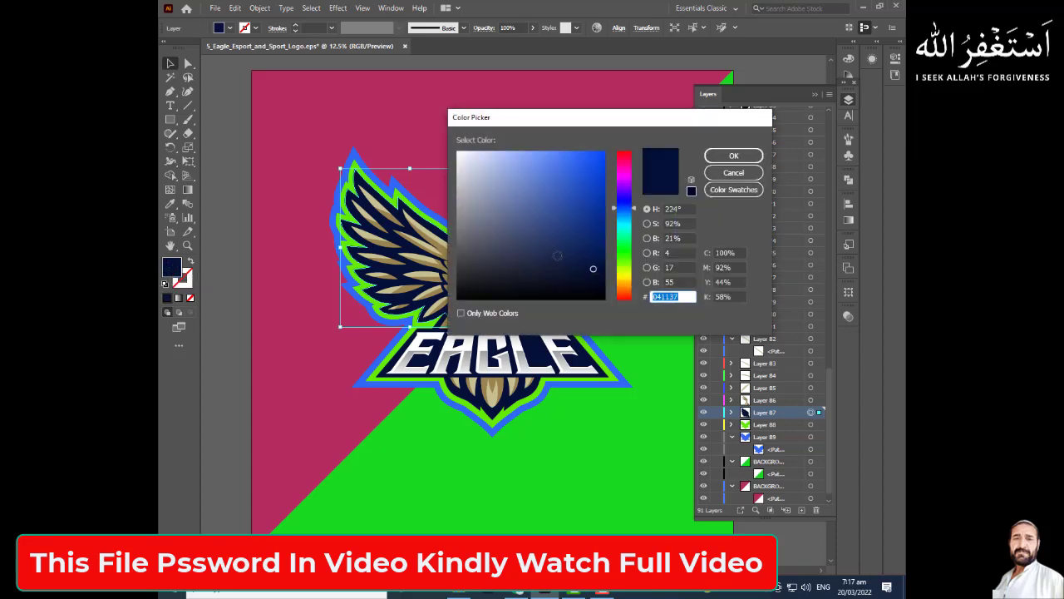
{"action": "left_click", "coordinate": [624, 166]}
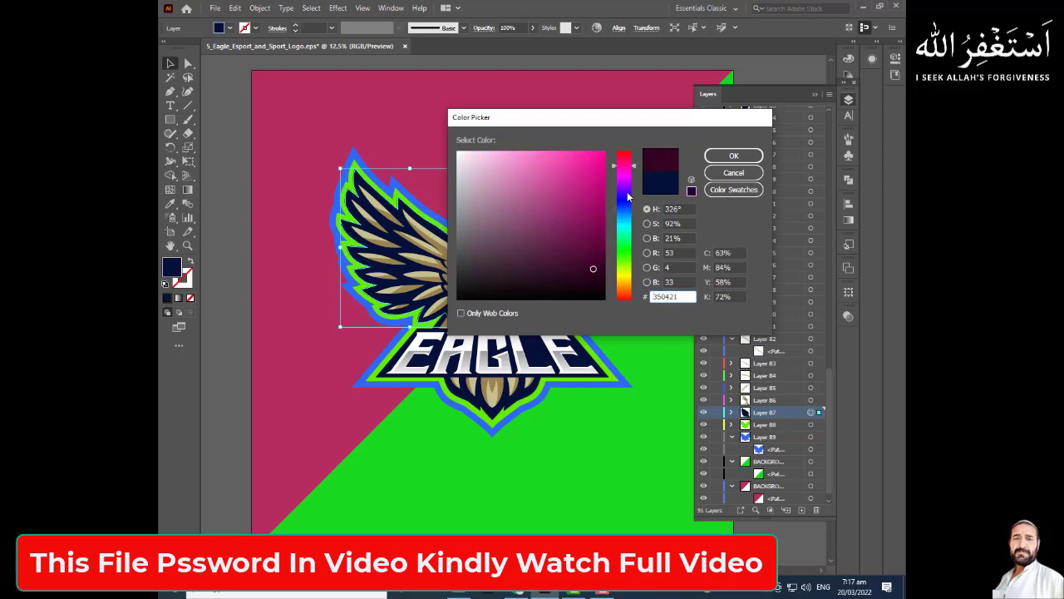
{"action": "left_click", "coordinate": [622, 160]}
{"action": "left_click", "coordinate": [591, 156]}
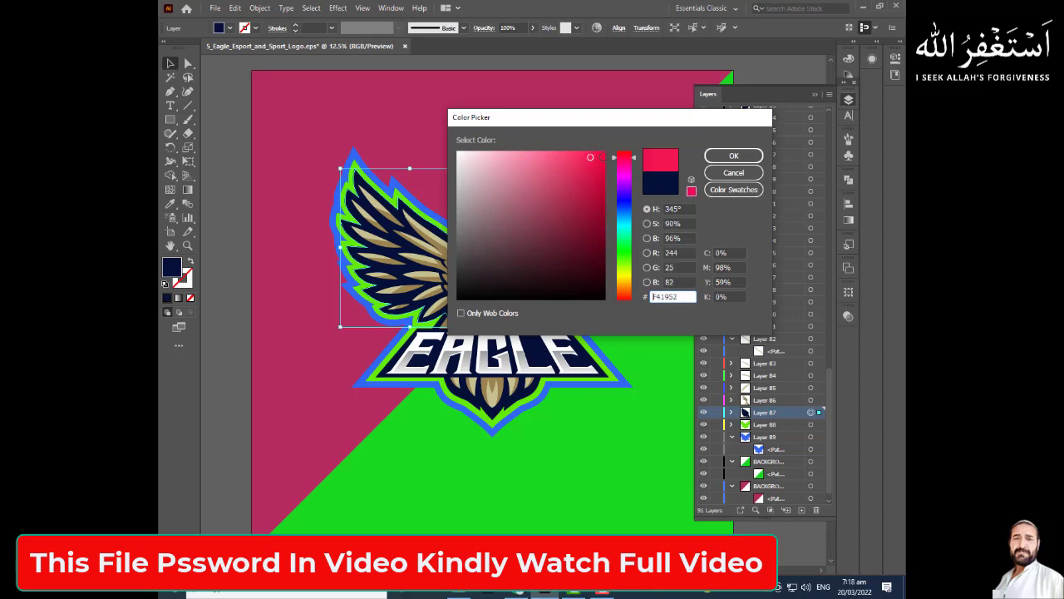
{"action": "left_click", "coordinate": [733, 155]}
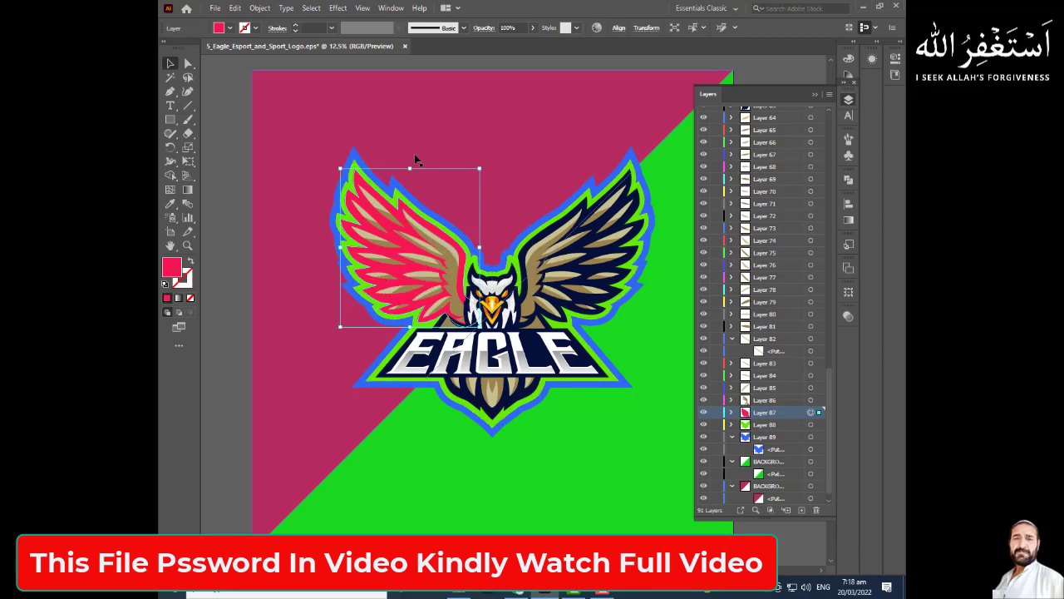
{"action": "key", "text": "ctrl+z"}
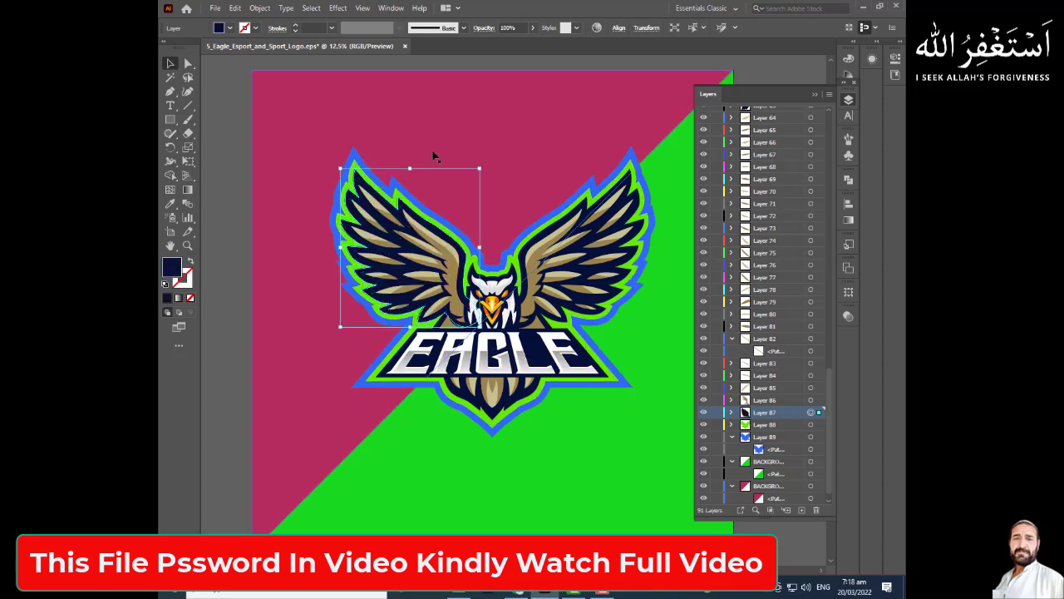
{"action": "left_click", "coordinate": [216, 84]}
{"action": "scroll", "coordinate": [778, 322], "scroll_direction": "up", "scroll_amount": 10}
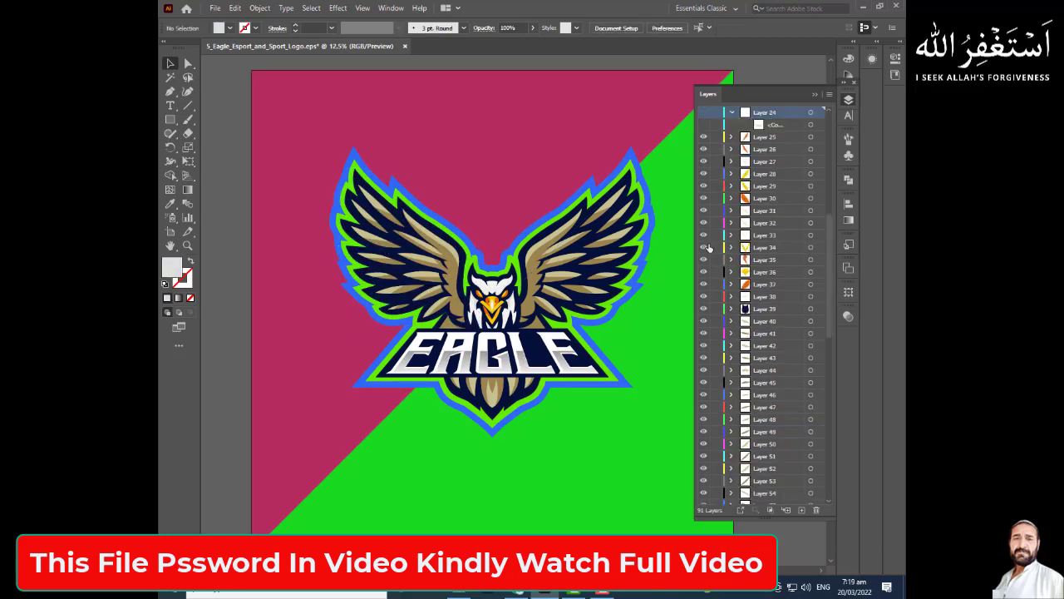
{"action": "left_click", "coordinate": [704, 112]}
{"action": "left_click", "coordinate": [704, 113]}
{"action": "left_click_drag", "start_coordinate": [705, 210], "coordinate": [704, 223]}
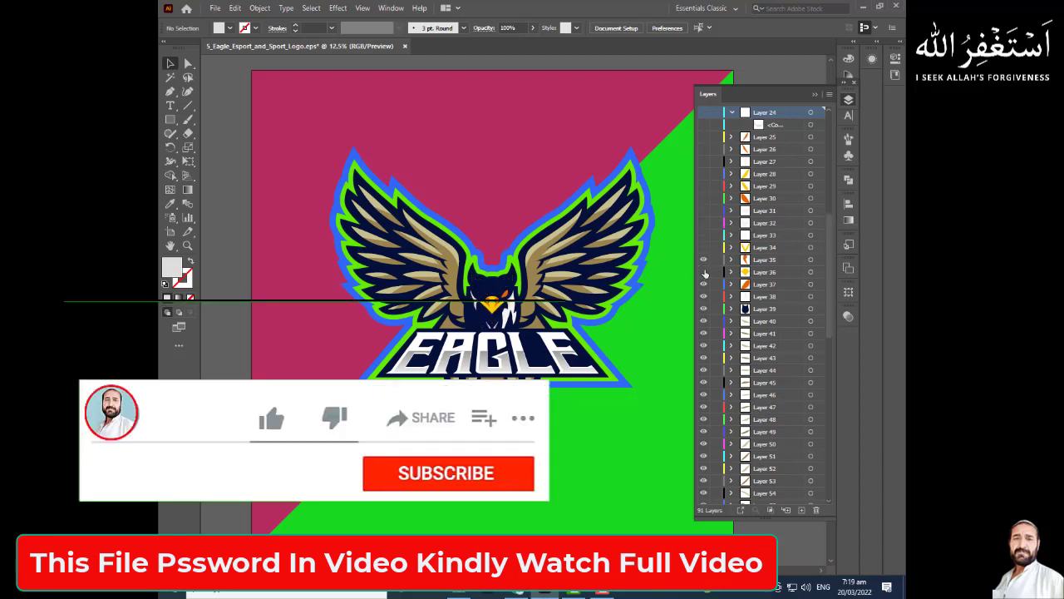
{"action": "left_click_drag", "start_coordinate": [704, 272], "coordinate": [704, 259]}
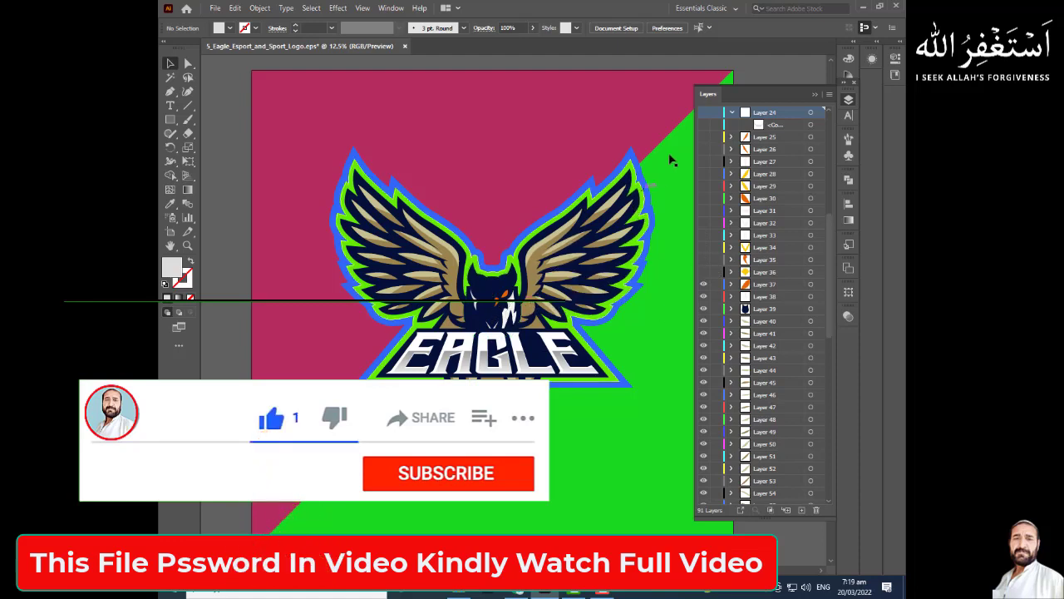
{"action": "left_click_drag", "start_coordinate": [703, 283], "coordinate": [699, 295]}
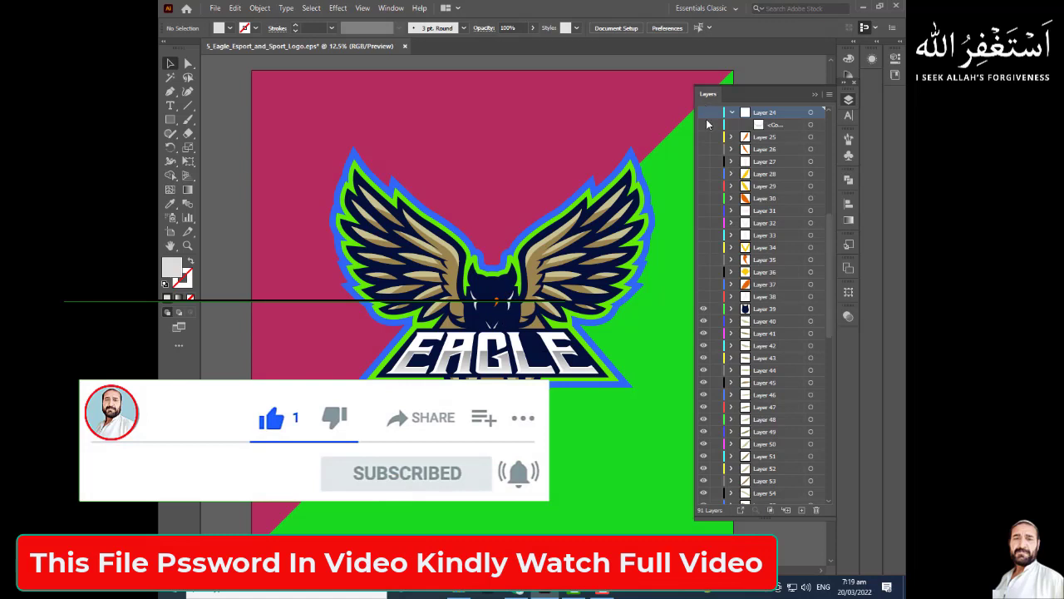
{"action": "mouse_move", "coordinate": [701, 194]}
{"action": "left_mouse_down"}
{"action": "mouse_move", "coordinate": [707, 174]}
{"action": "mouse_move", "coordinate": [703, 233]}
{"action": "left_mouse_up"}
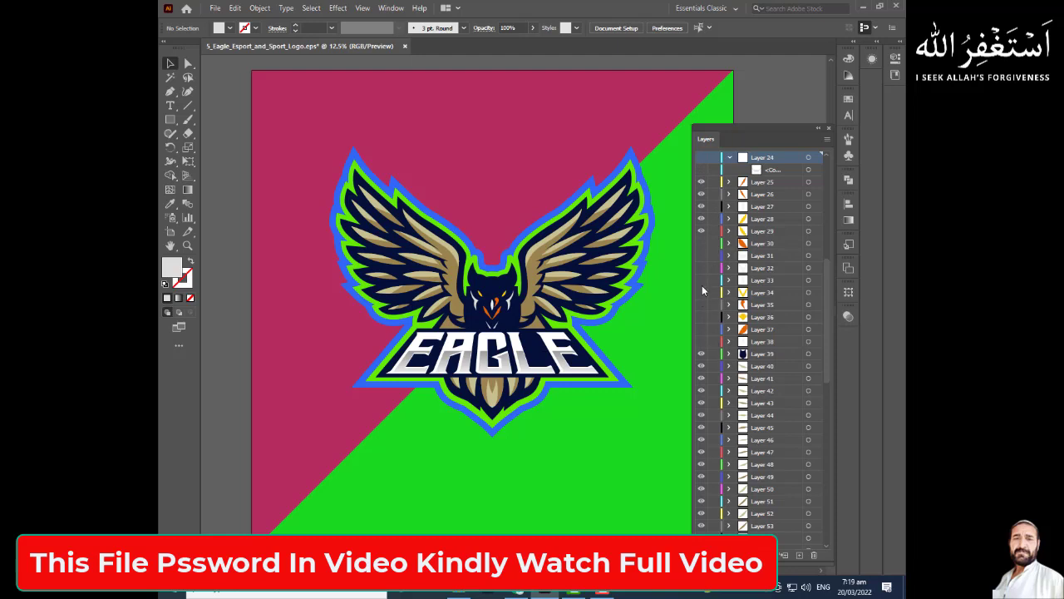
{"action": "left_click", "coordinate": [701, 218]}
{"action": "left_click", "coordinate": [701, 231]}
{"action": "left_click", "coordinate": [701, 243]}
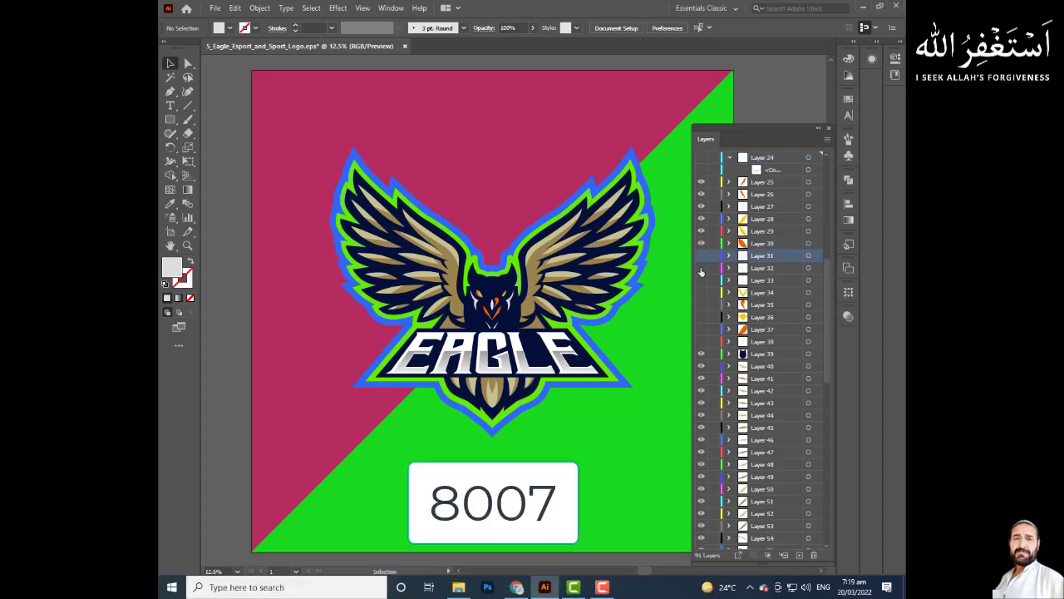
{"action": "left_click", "coordinate": [701, 268]}
{"action": "left_click", "coordinate": [701, 255]}
{"action": "left_click", "coordinate": [701, 330]}
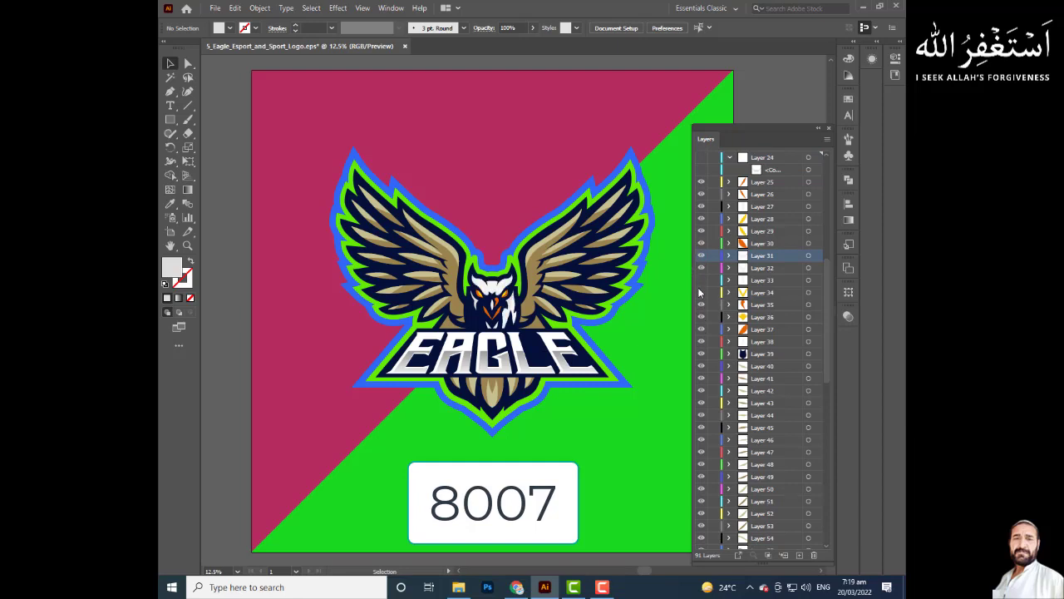
{"action": "left_click", "coordinate": [701, 280]}
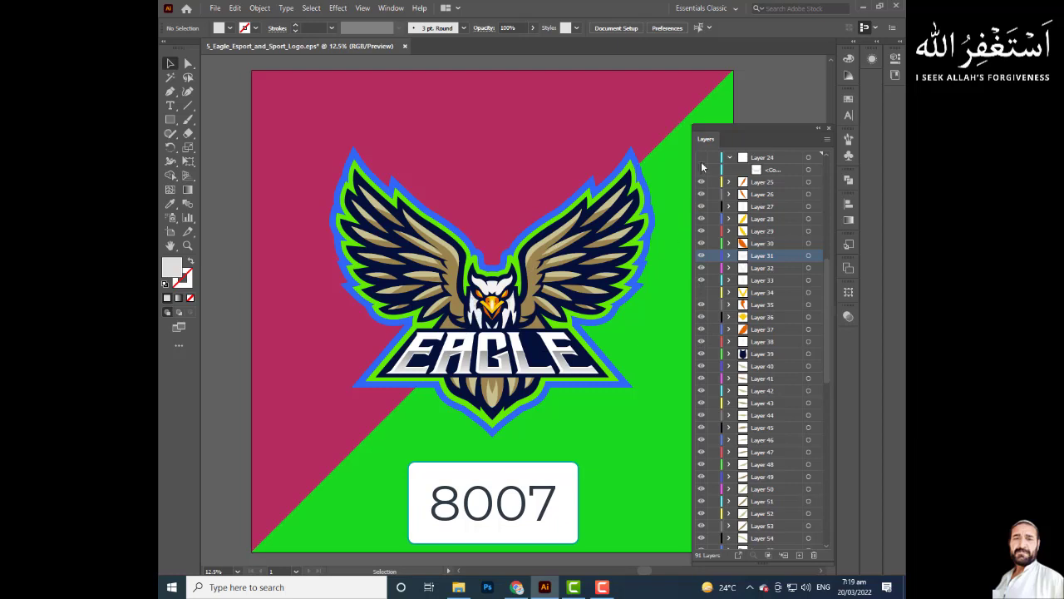
{"action": "left_click", "coordinate": [701, 157]}
{"action": "left_click_drag", "start_coordinate": [758, 131], "coordinate": [771, 93]}
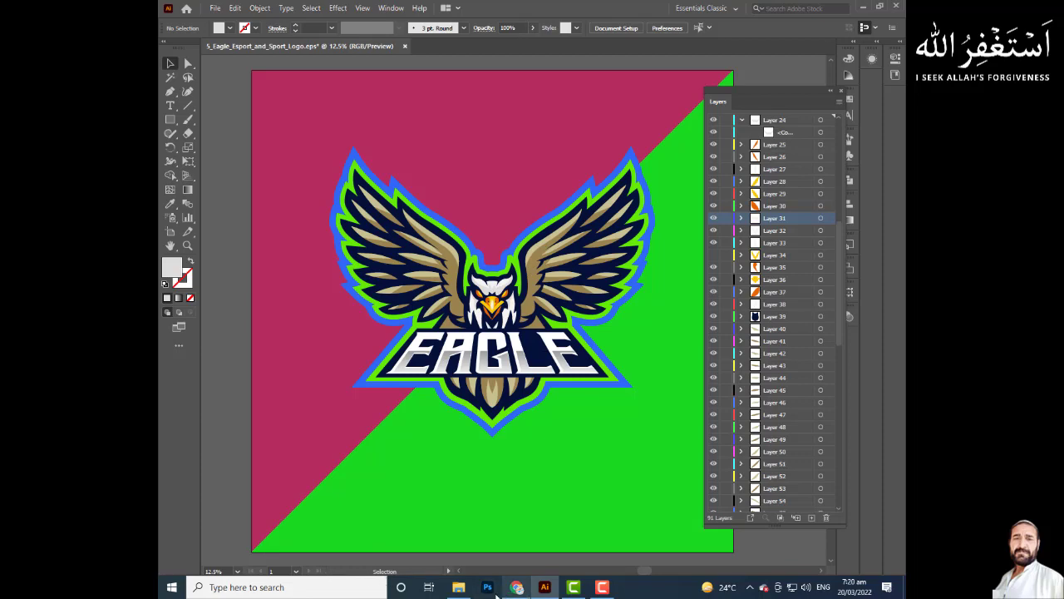
Step: Bring File Explorer forward and scroll through the New folder's mascot logo files
{"action": "left_click", "coordinate": [460, 587]}
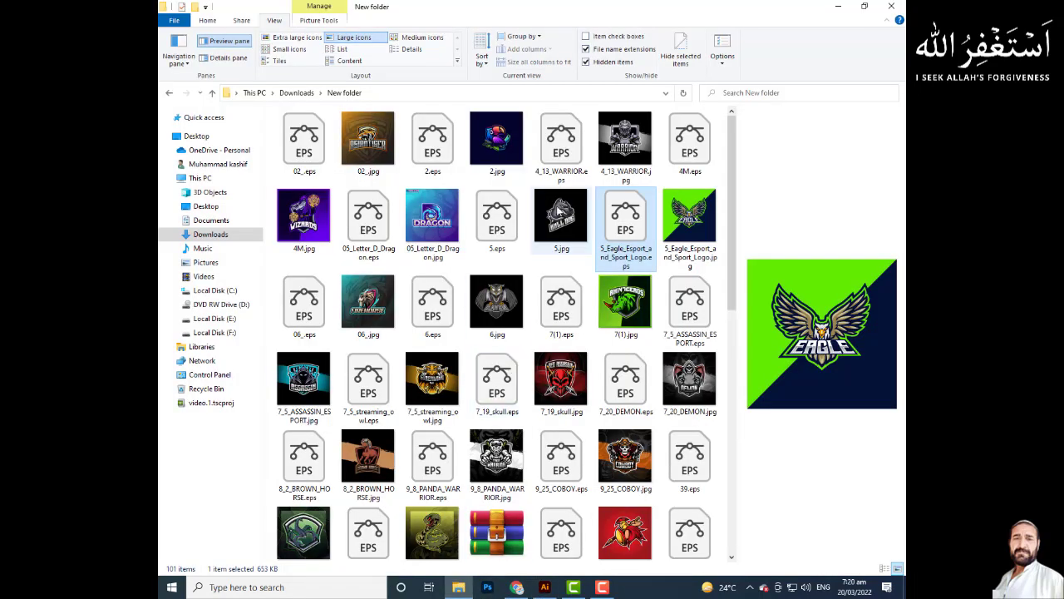
{"action": "left_click", "coordinate": [726, 241]}
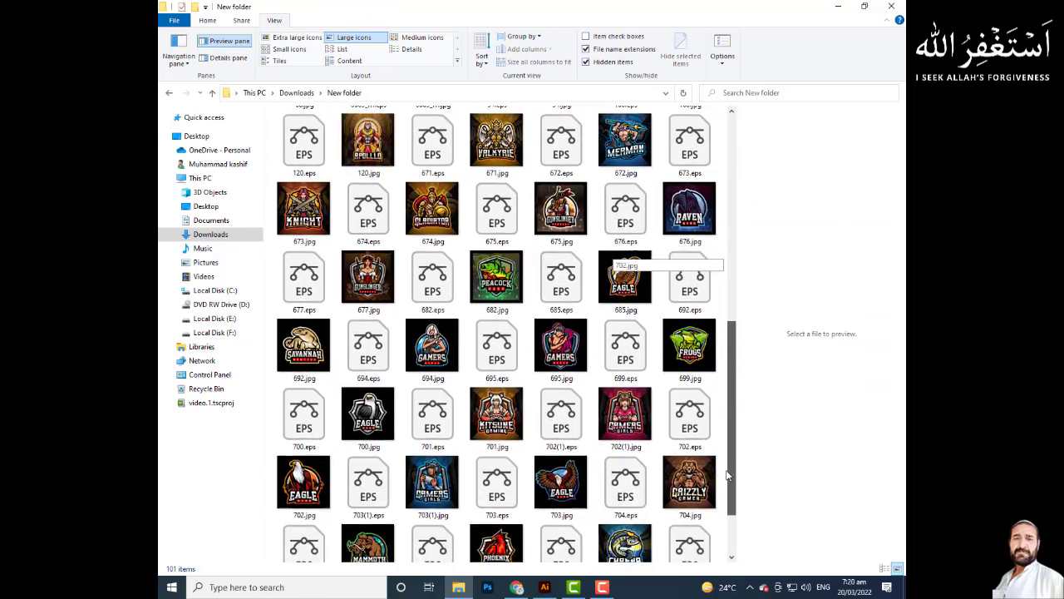
{"action": "mouse_move", "coordinate": [730, 266]}
{"action": "left_mouse_down"}
{"action": "mouse_move", "coordinate": [728, 508]}
{"action": "mouse_move", "coordinate": [733, 375]}
{"action": "left_mouse_up"}
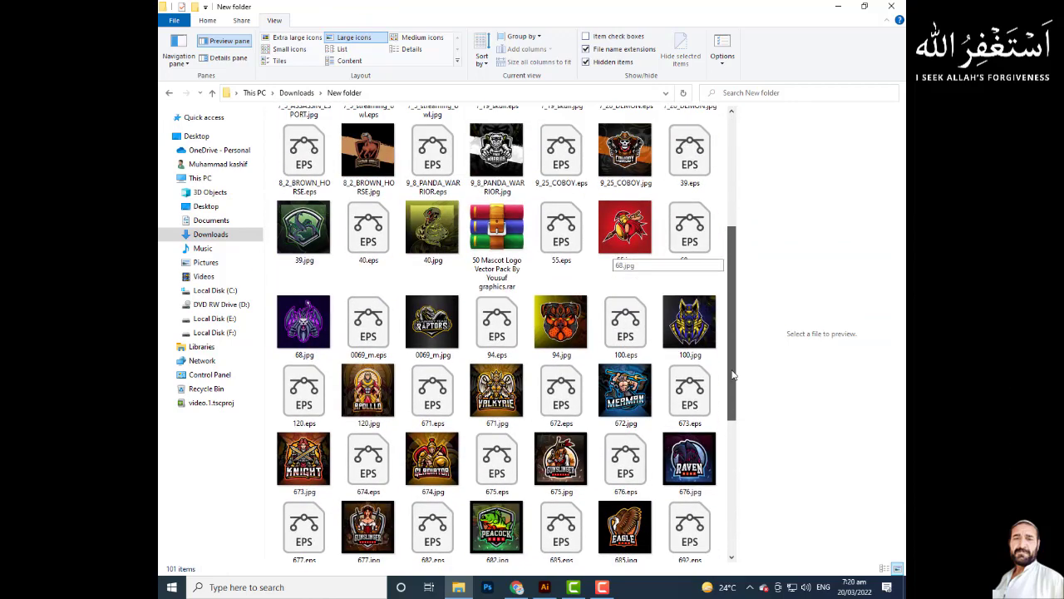